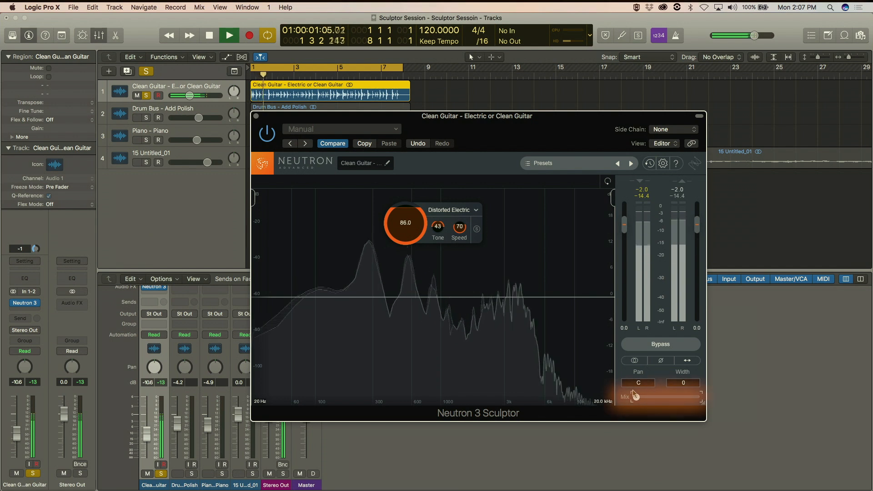
Step: Raise the Mix of the clean guitar's Sculptor to 100% while it plays, and stop playback
drag(636, 397, 649, 399)
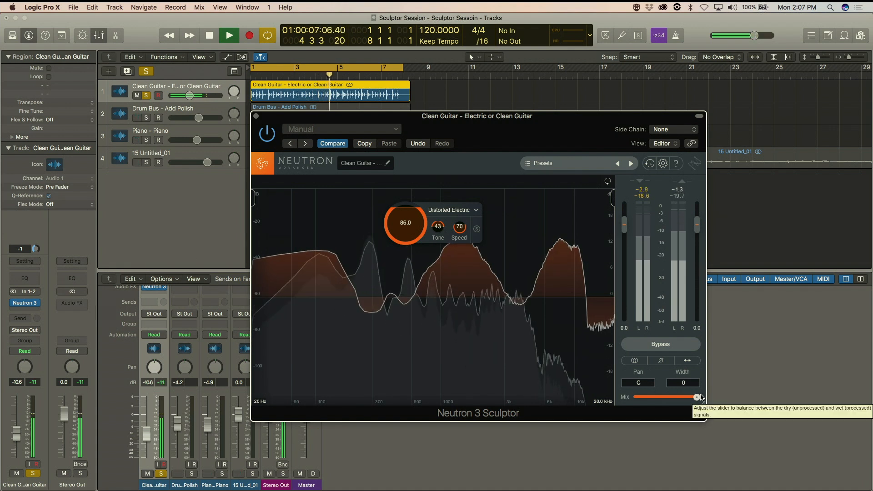
mouse_move(699, 398)
mouse_down()
mouse_move(631, 398)
mouse_move(700, 398)
mouse_up()
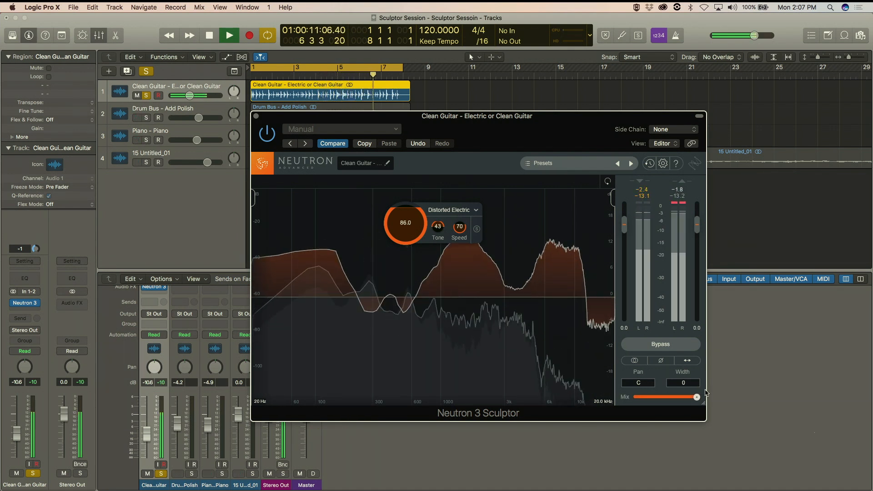
key(space)
Step: Try a Sculptor action region from 145 Hz to 3.6 kHz in an enlarged plug-in window, and restore the full range
drag(499, 141, 358, 101)
drag(564, 367, 750, 474)
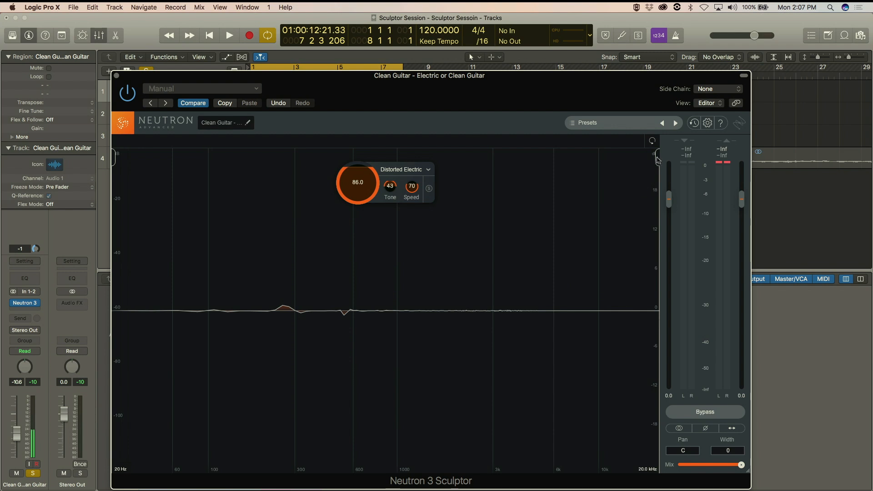
drag(658, 161, 538, 157)
drag(113, 160, 236, 157)
drag(538, 157, 511, 159)
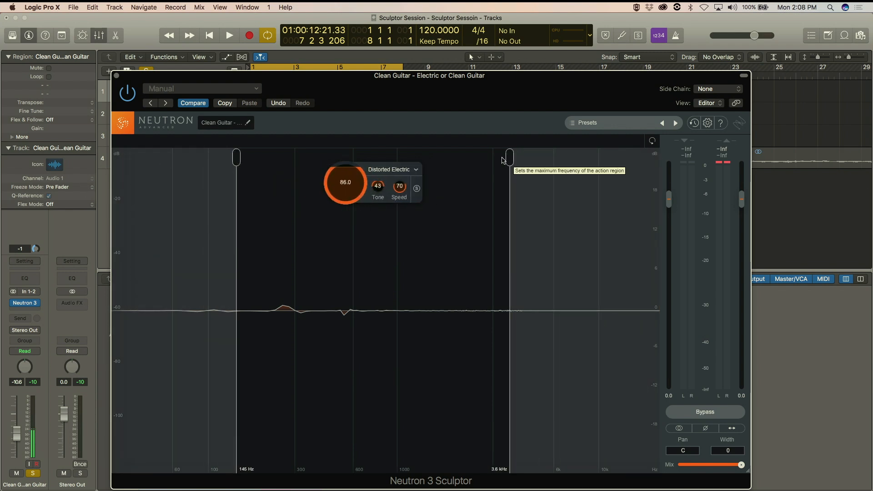
double_click(509, 157)
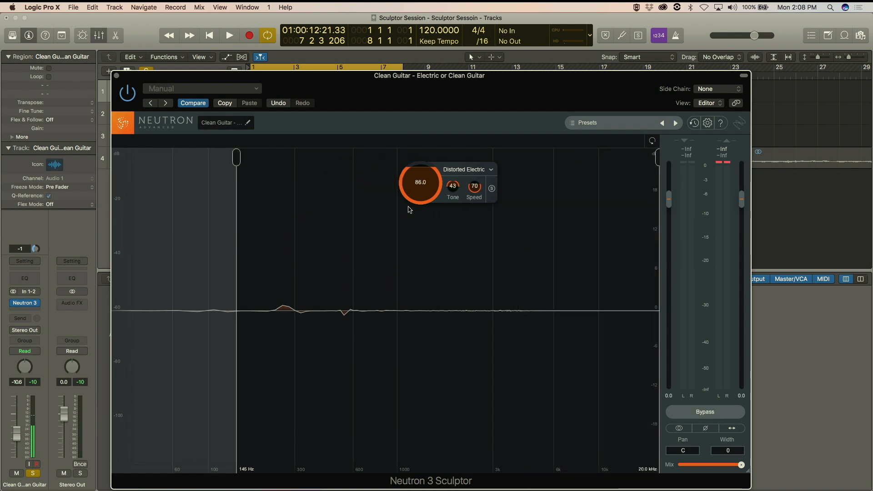
drag(236, 158, 103, 157)
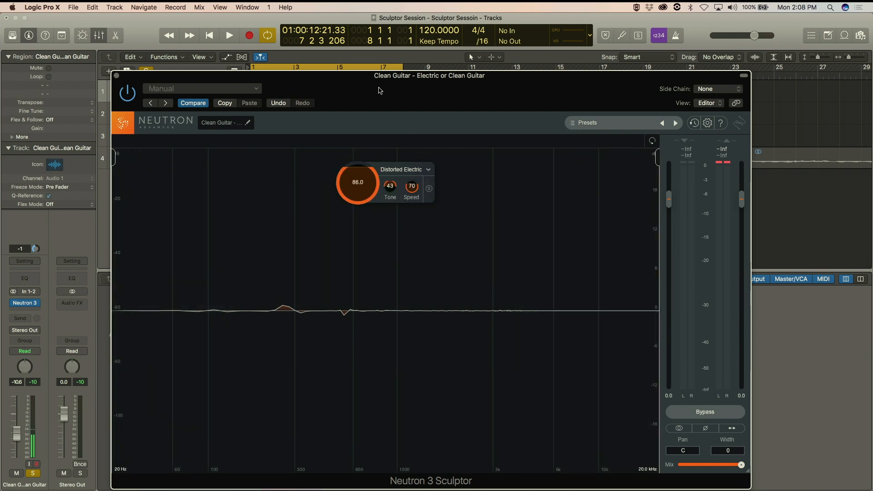
Step: Uncover the track list behind the plug-in window and turn off solo on the Clean Guitar track
drag(380, 90, 490, 90)
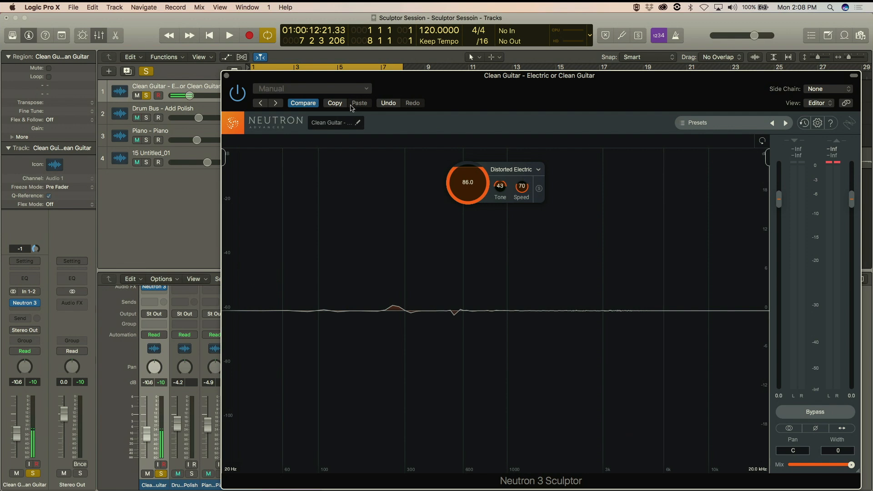
drag(461, 97, 451, 94)
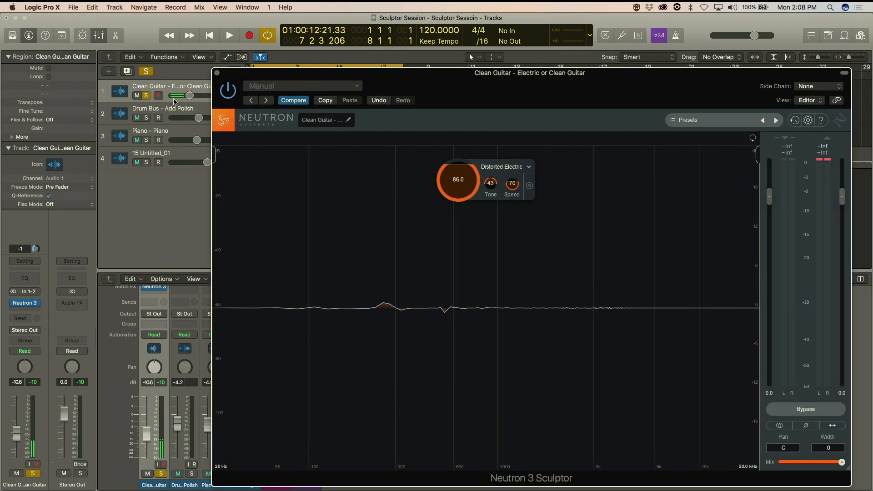
click(146, 96)
drag(491, 83, 429, 81)
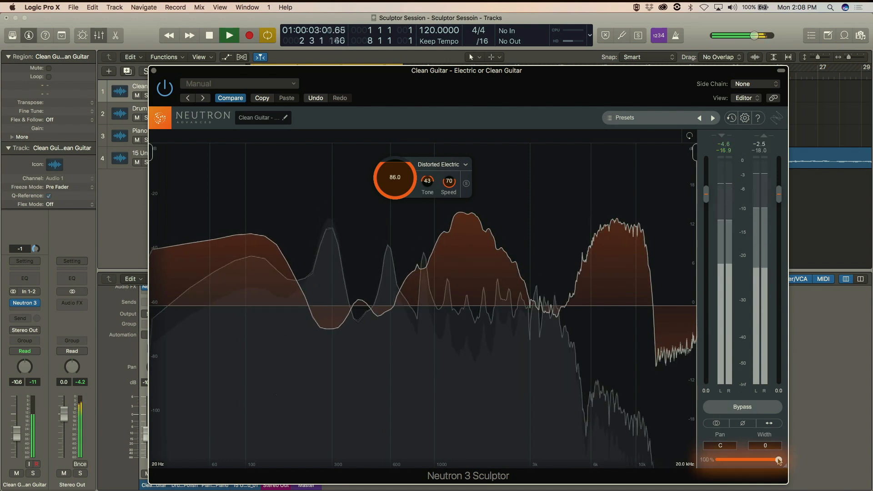
Step: Compare the guitar in the full mix with Sculptor's Mix at 0% and at 100%, and stop playback
drag(772, 462, 710, 466)
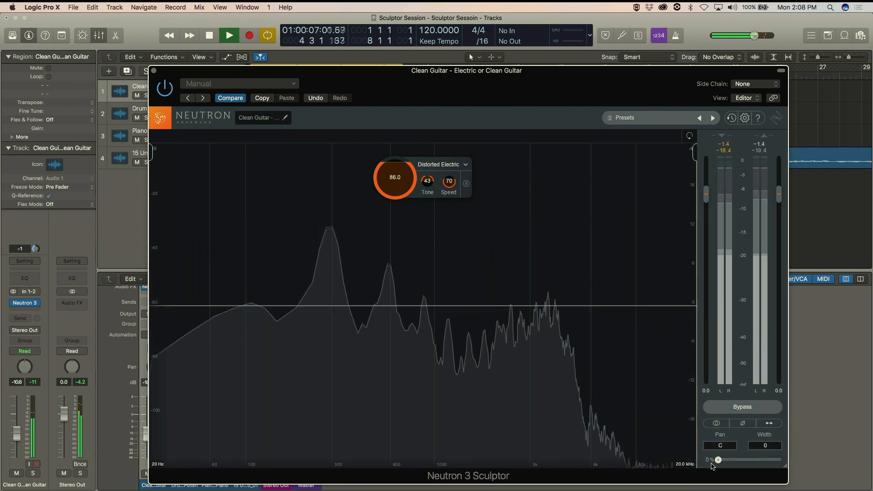
drag(723, 463, 779, 460)
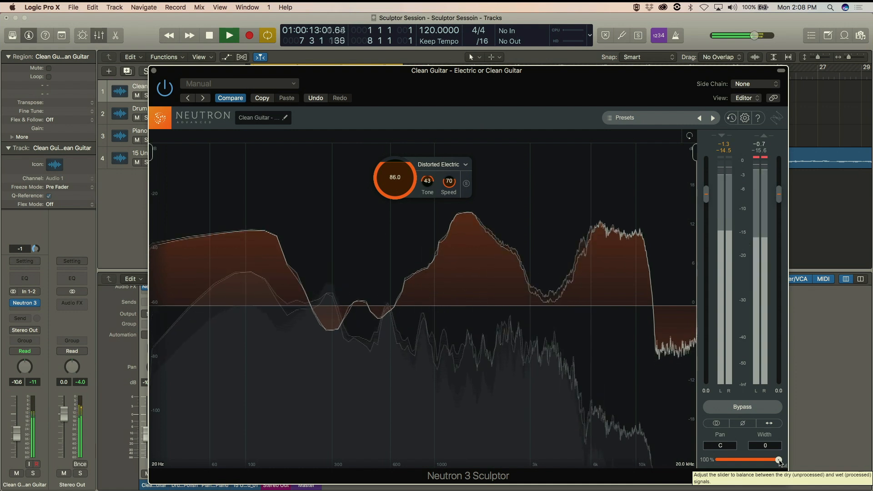
mouse_move(779, 462)
mouse_down()
mouse_move(719, 462)
mouse_move(785, 463)
mouse_up()
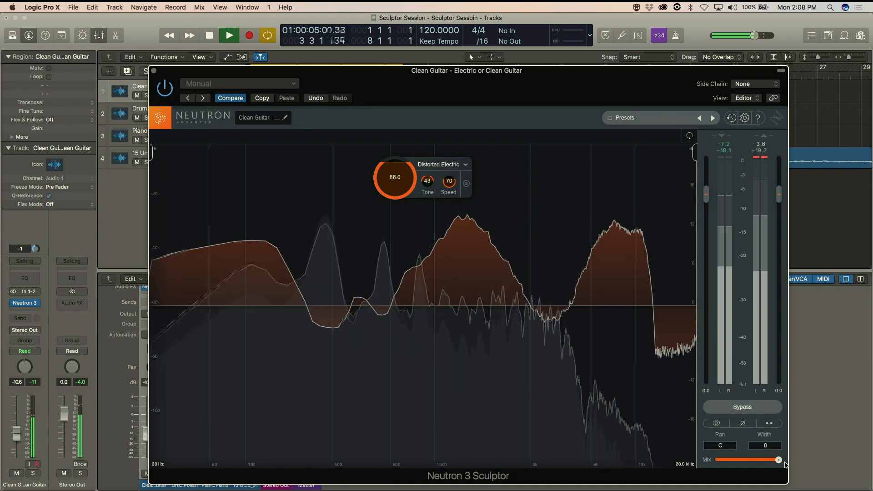
key(space)
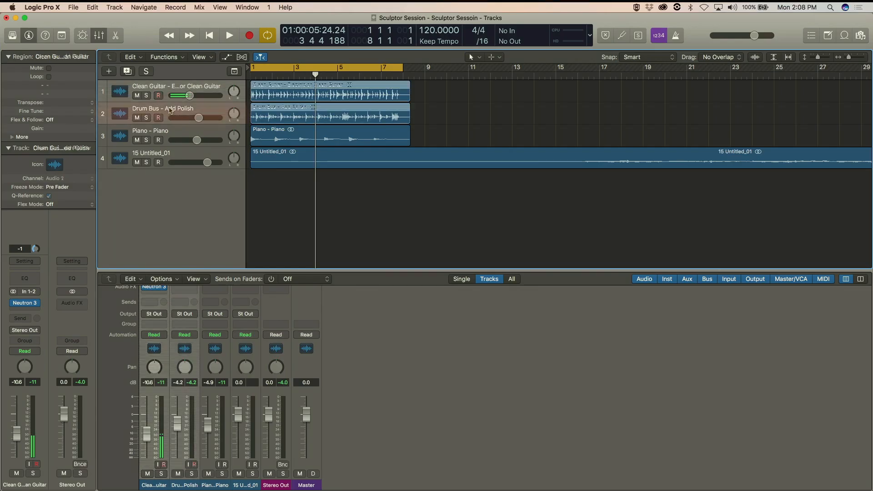
Step: Select and solo the Drum Bus track and start playback
click(170, 111)
click(147, 118)
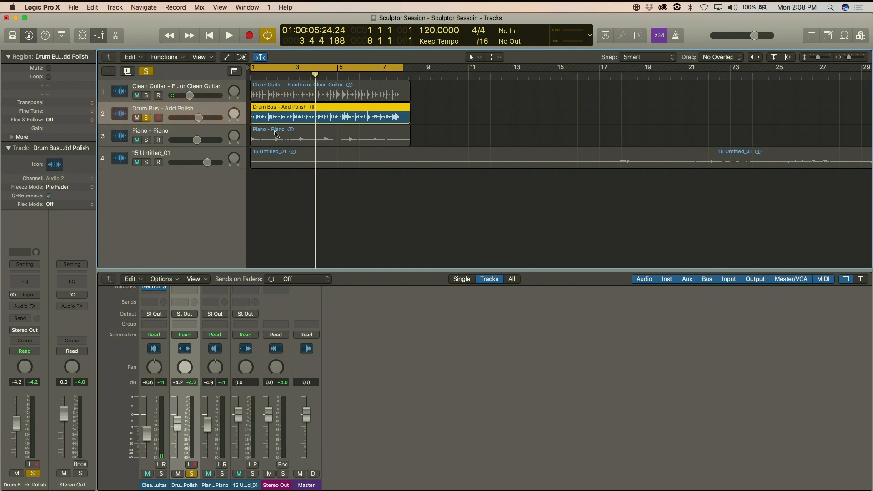
key(space)
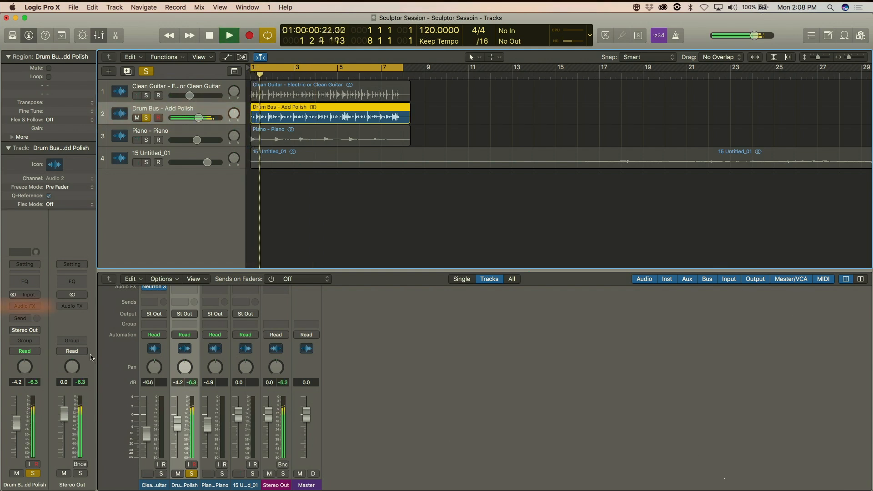
Step: Insert the stereo Neutron 3 plug-in on the Drum Bus track and stop playback
click(25, 306)
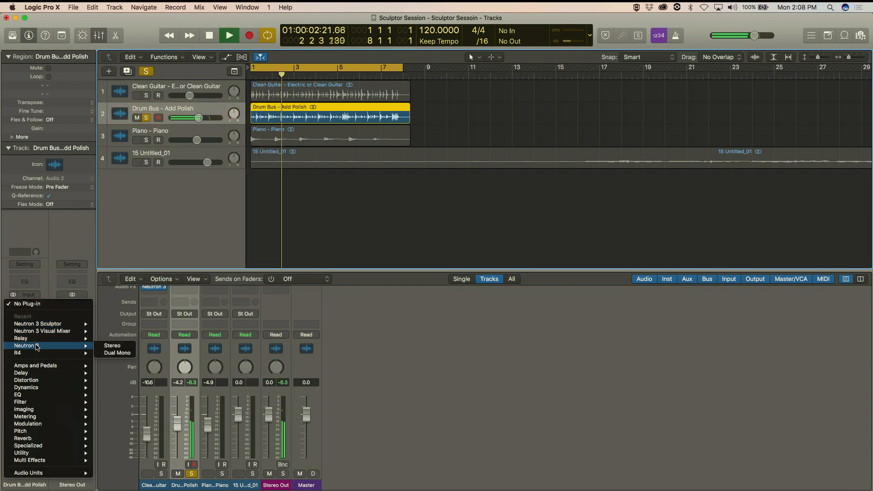
click(101, 349)
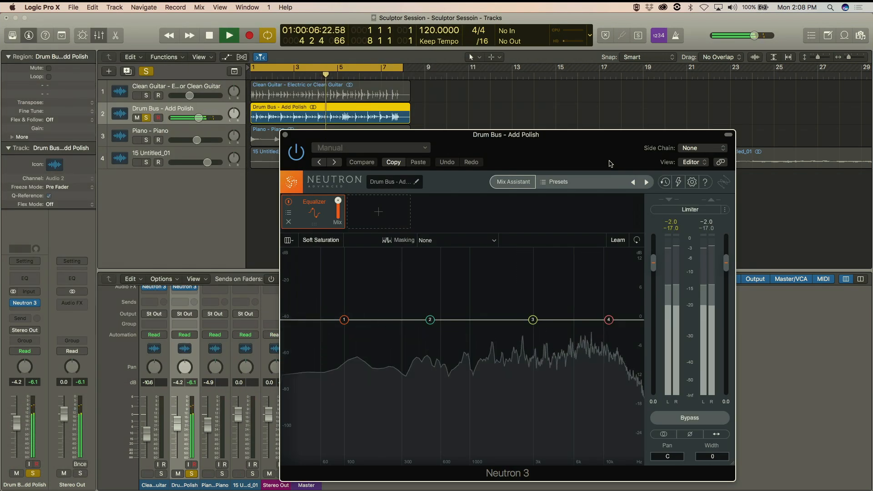
key(space)
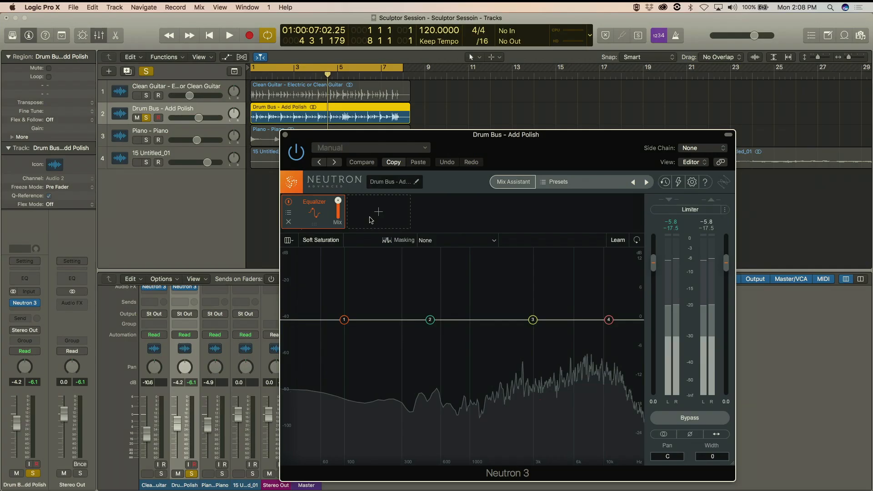
Step: Add a Sculptor module to the drum bus Neutron 3 chain and remove the Equalizer module
click(369, 220)
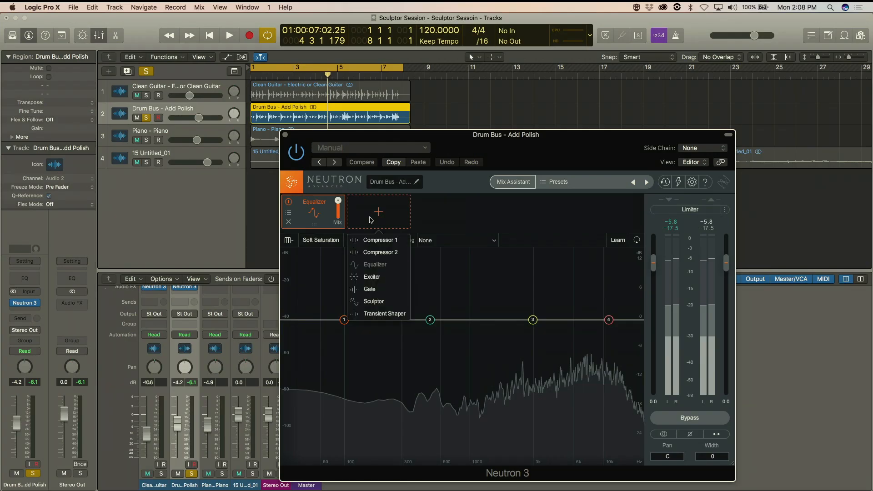
click(373, 302)
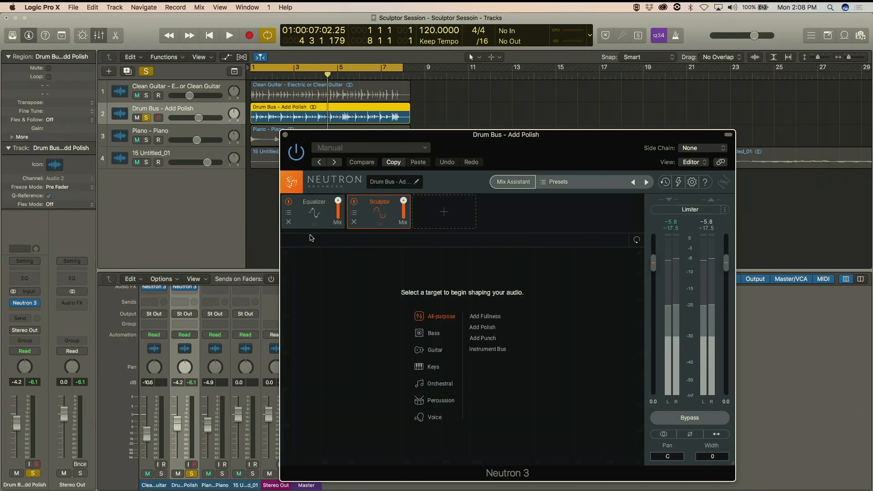
click(289, 223)
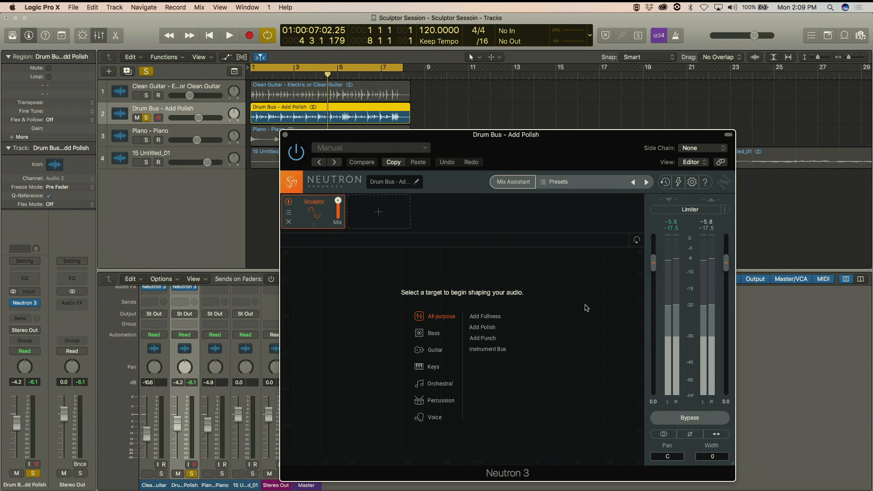
Step: Choose the Add Polish target for the drums and, during playback, set the Sculptor amount to 91.6 and Tone to 43
click(482, 327)
key(space)
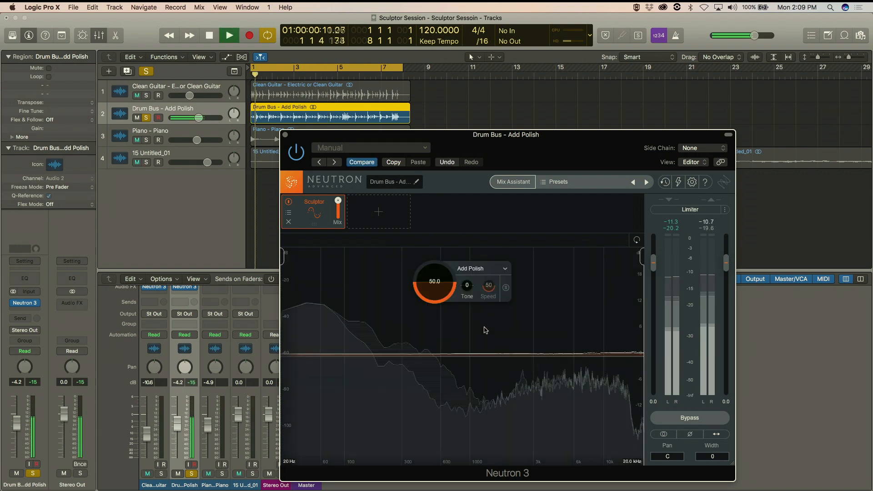
drag(432, 237, 433, 221)
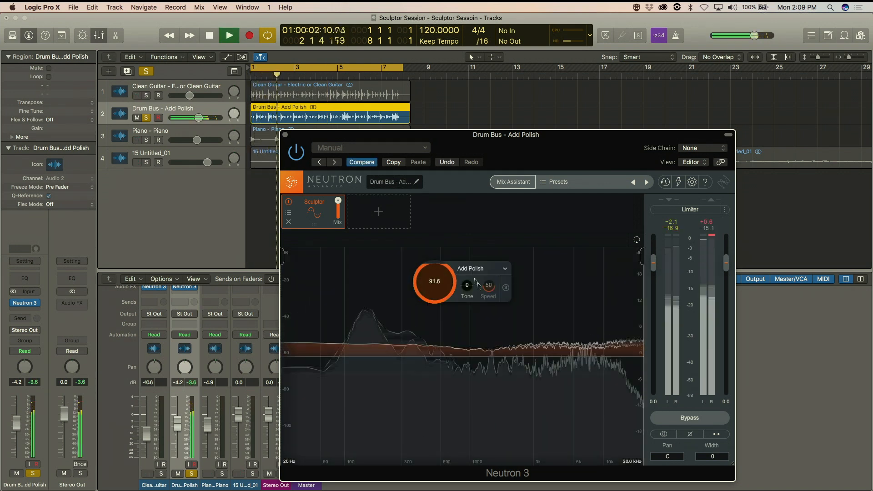
mouse_move(467, 285)
mouse_down()
mouse_move(470, 247)
mouse_move(525, 237)
mouse_up()
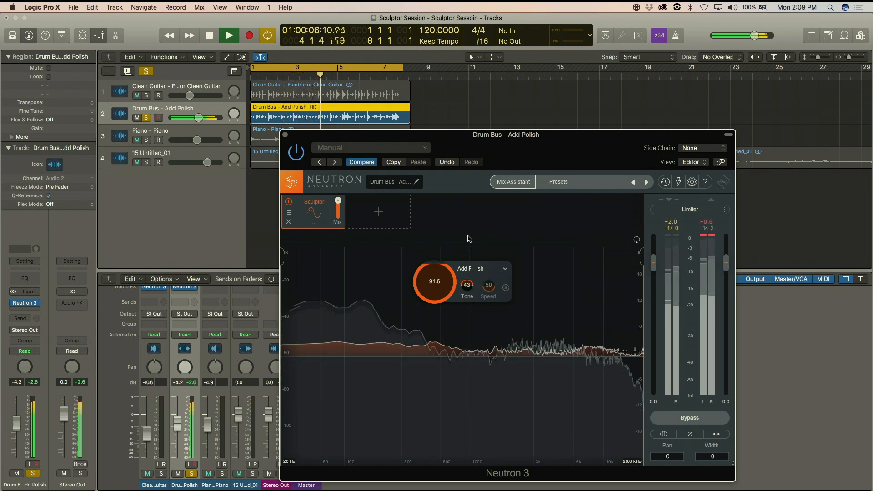
key(space)
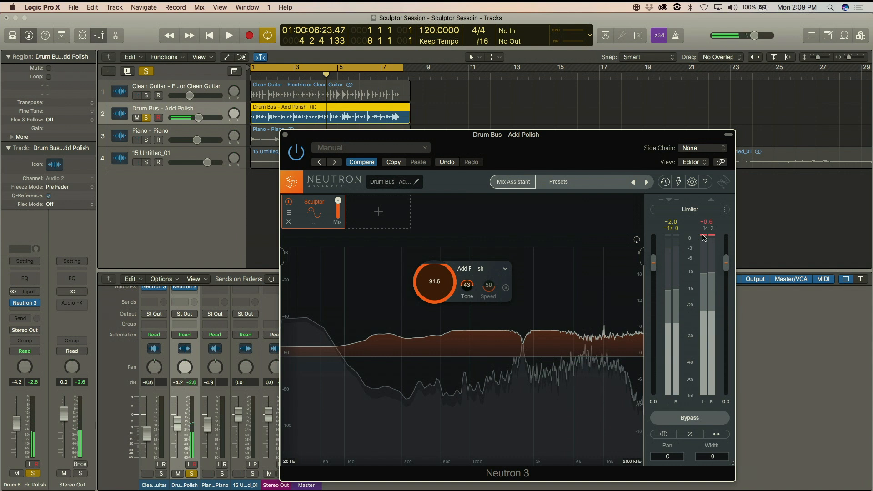
Step: Enable the Limiter on the drum bus Neutron 3 with its ceiling at -1.9 and resume playback
click(694, 212)
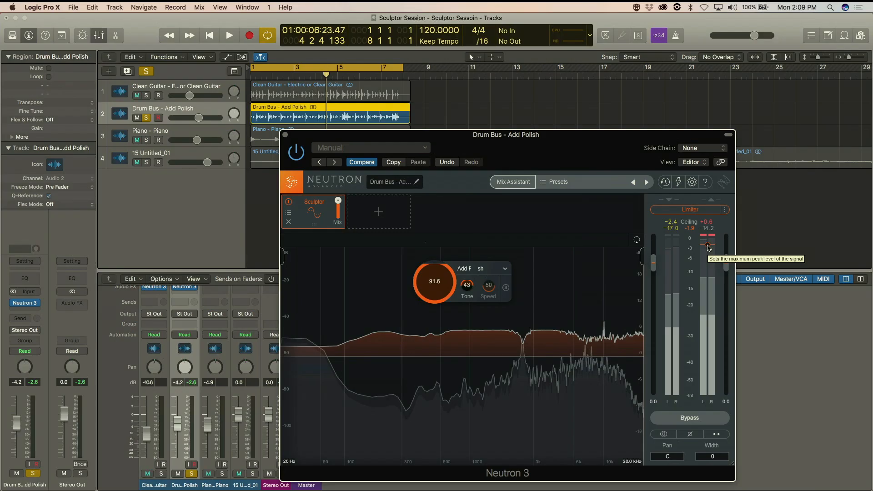
key(space)
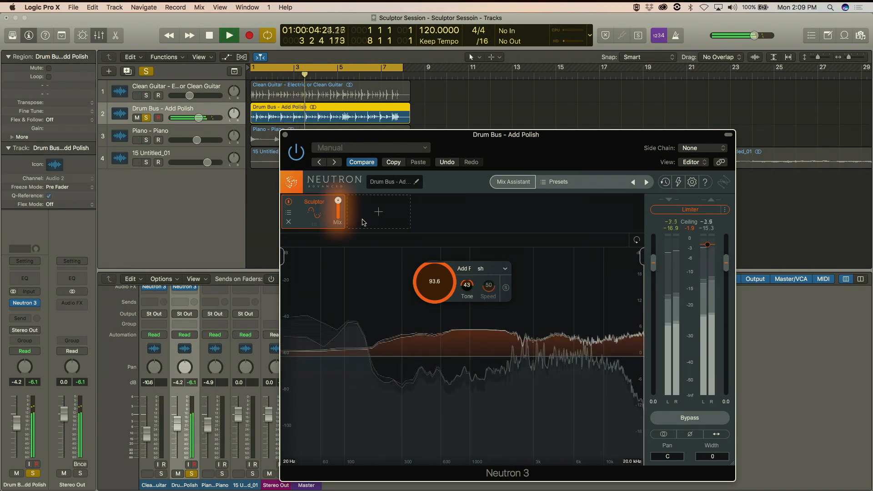
Step: Compare the drums with the Sculptor module's Mix at minimum and at full, and stop playback
drag(338, 205, 336, 258)
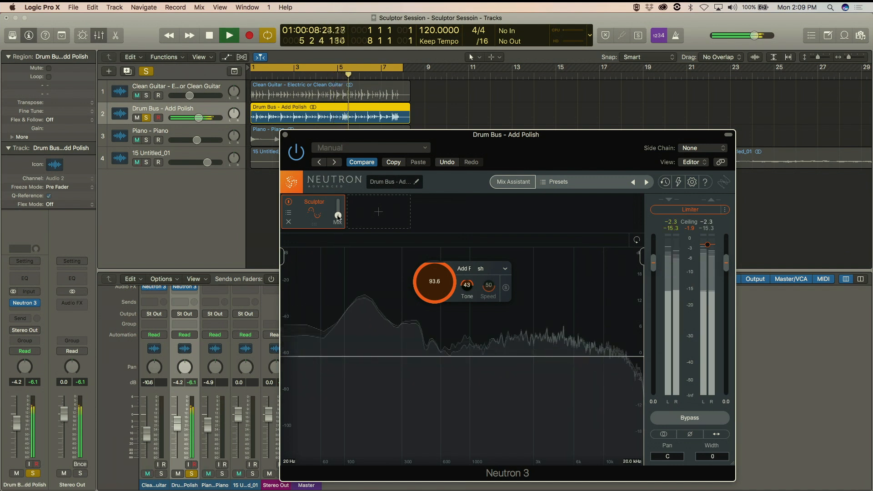
drag(338, 217, 338, 199)
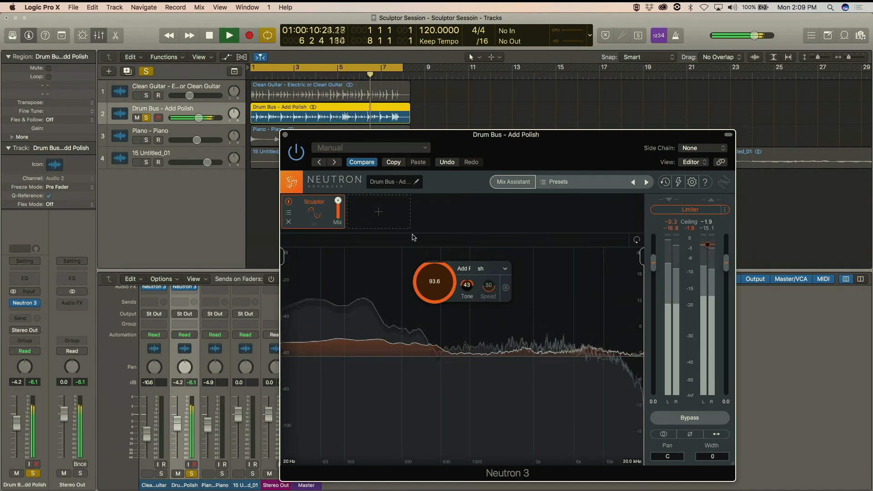
key(space)
drag(522, 153, 539, 147)
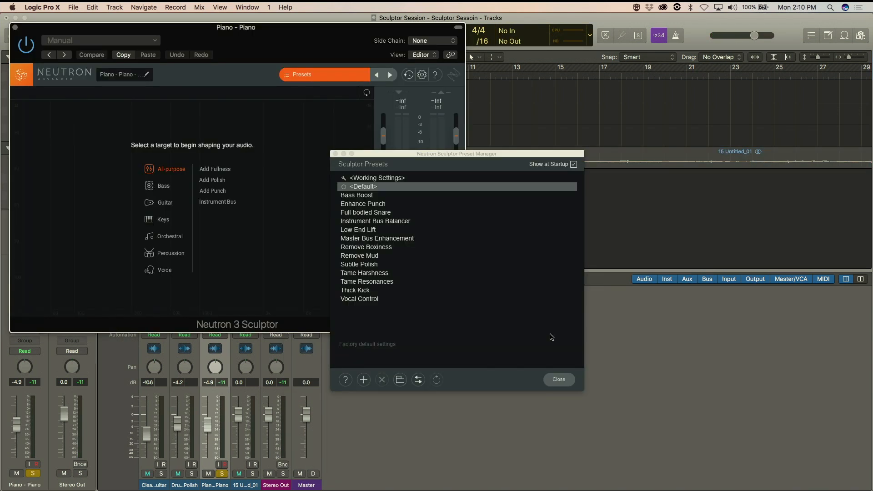
Step: Dismiss the preset manager and choose the Piano target for the Piano track's Sculptor, setting the amount to 87.6 and Tone to 49
click(557, 379)
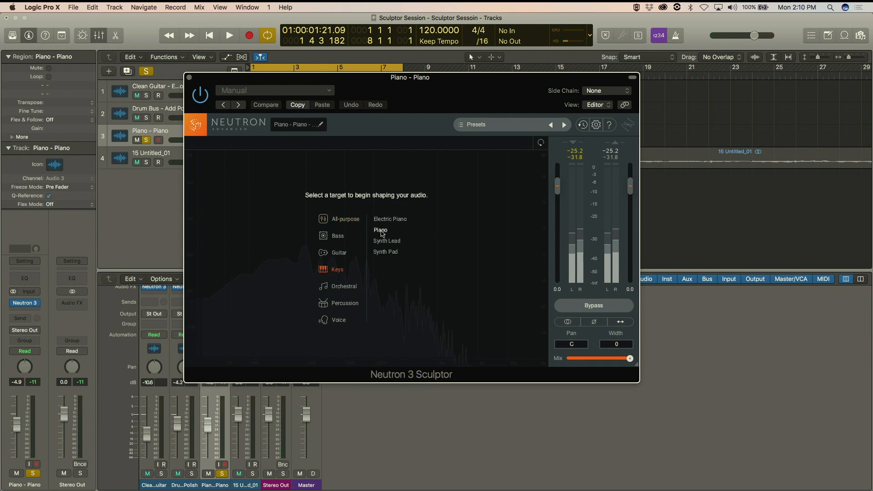
click(381, 231)
key(space)
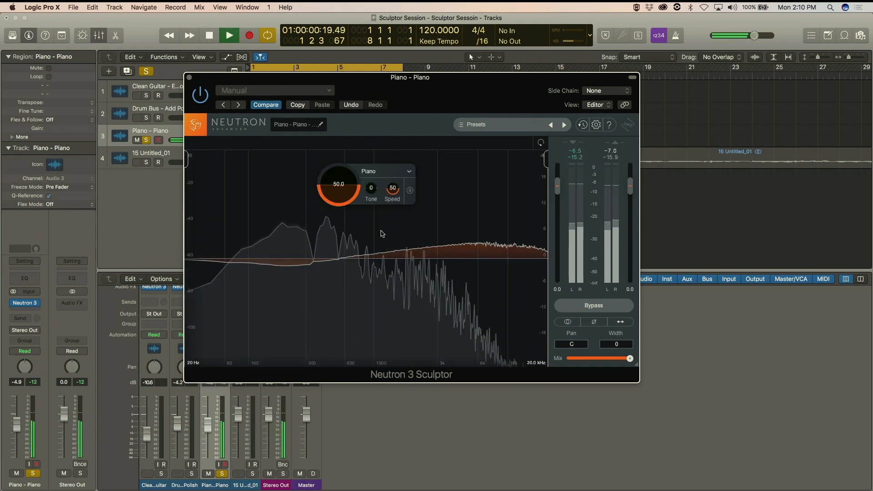
drag(346, 202, 348, 141)
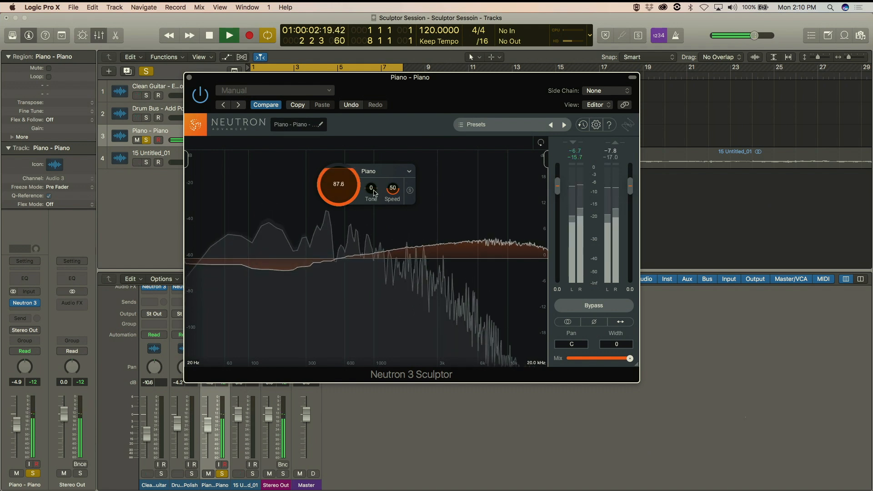
key(space)
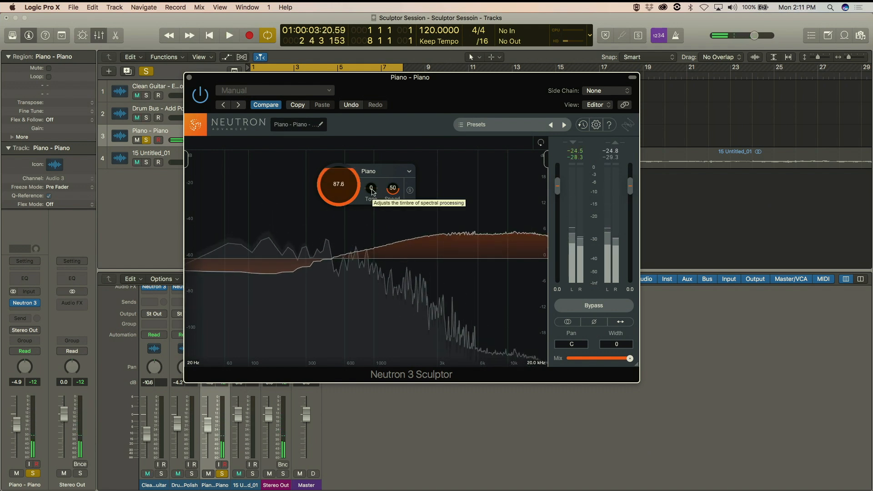
drag(372, 191, 374, 136)
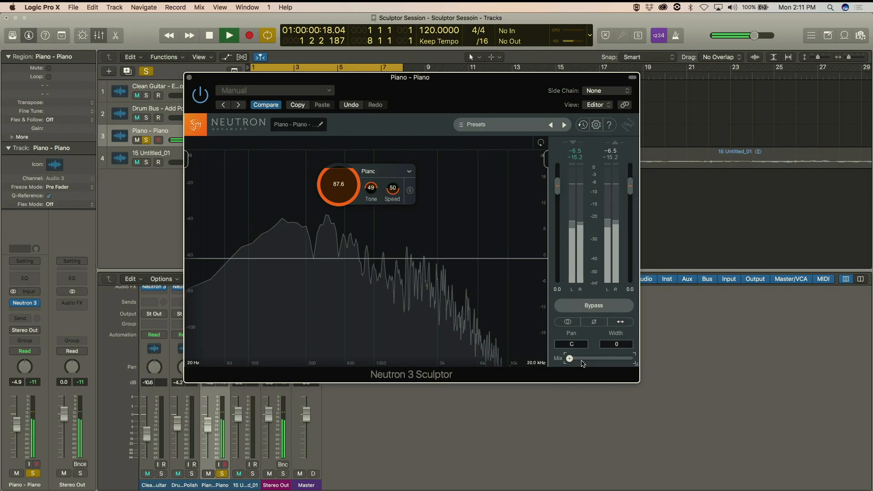
Step: Compare the piano with the Sculptor's Mix at full and at minimum, and play the guitar, drums and piano together
drag(570, 360, 632, 358)
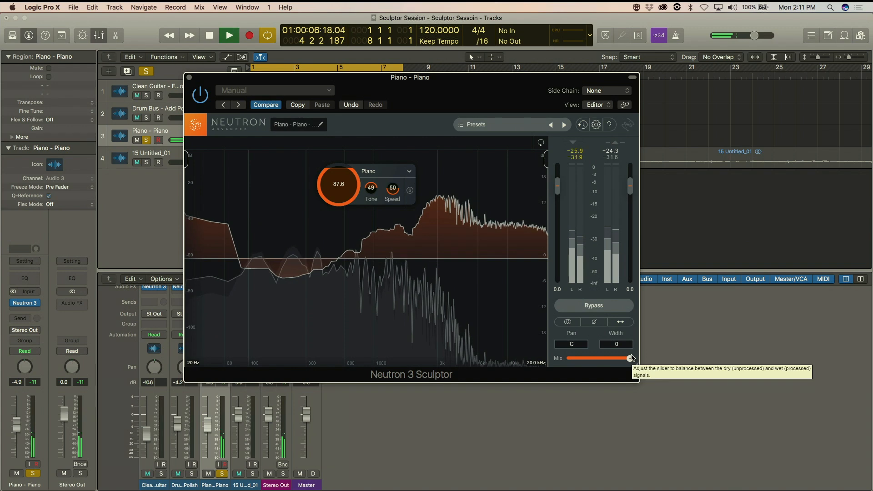
drag(631, 358, 567, 358)
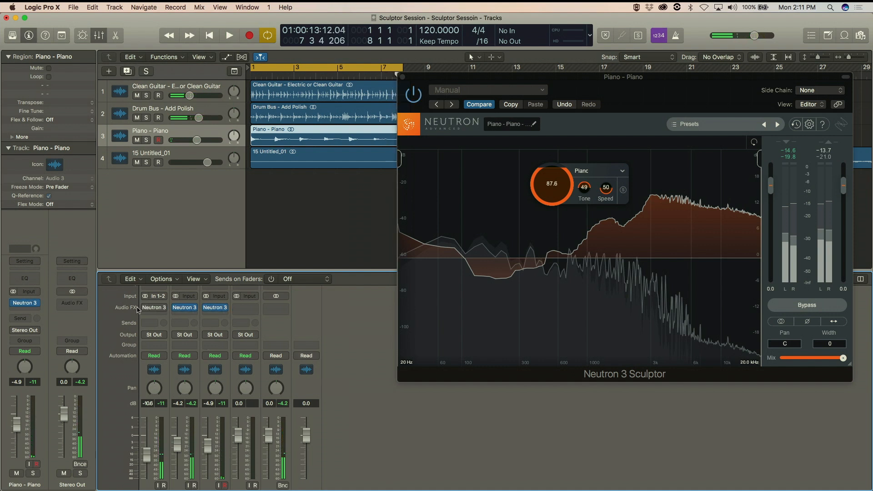
key(space)
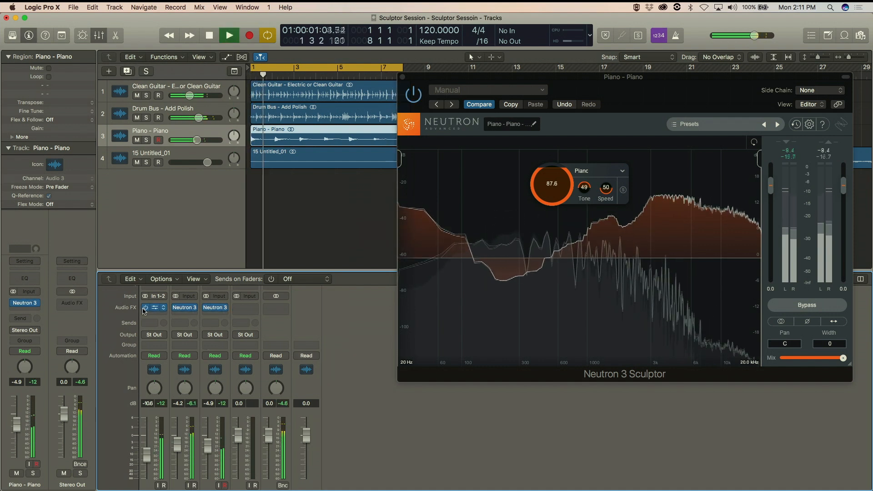
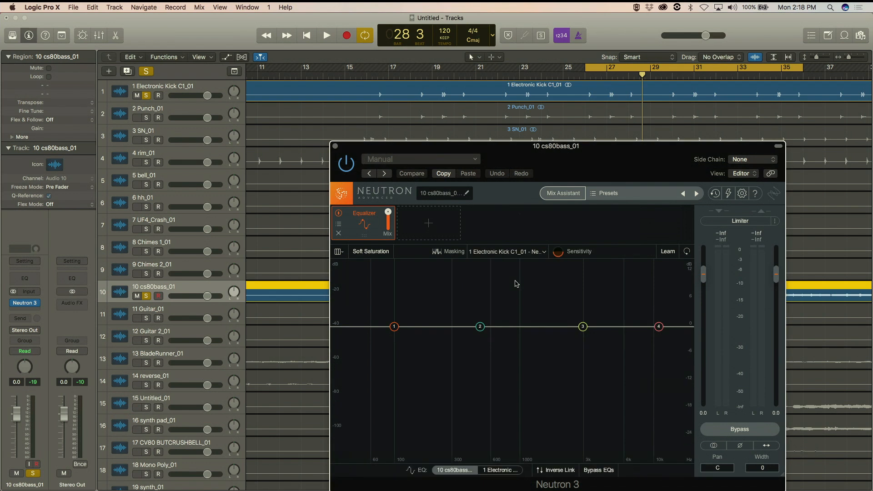
Step: Reposition the cs80bass track's Neutron 3 window and play a short passage of the kick and bass together
drag(522, 145, 484, 122)
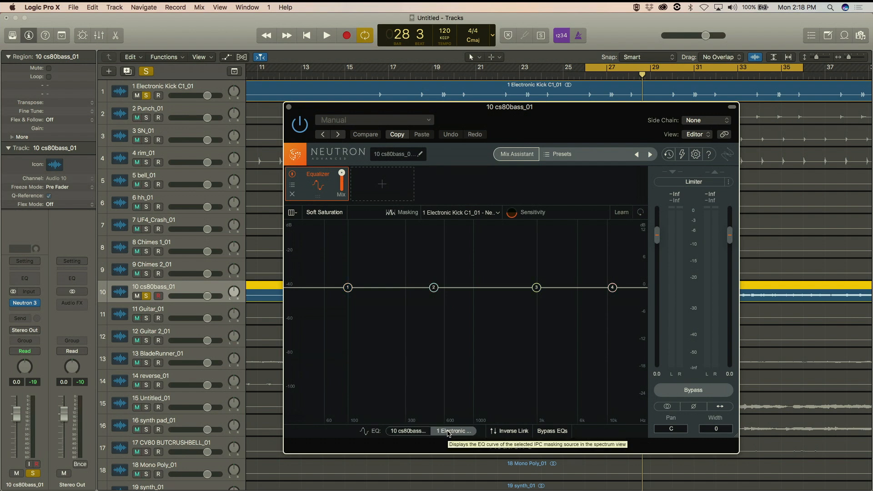
key(space)
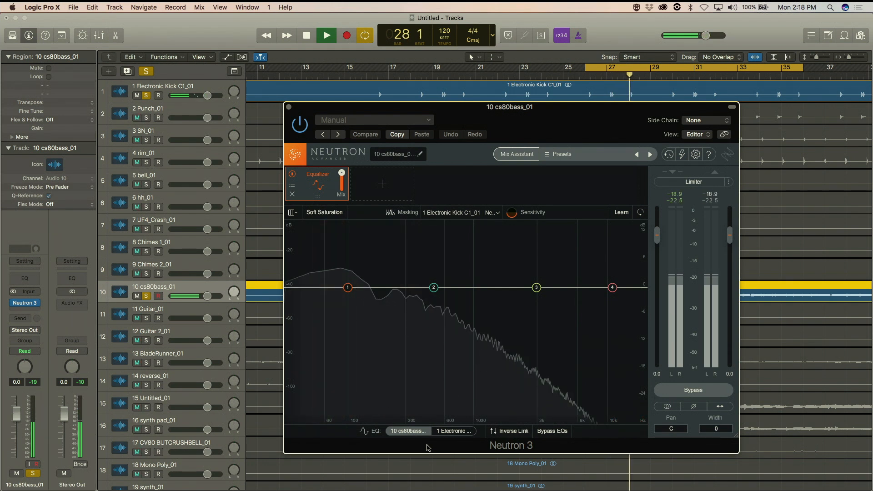
key(space)
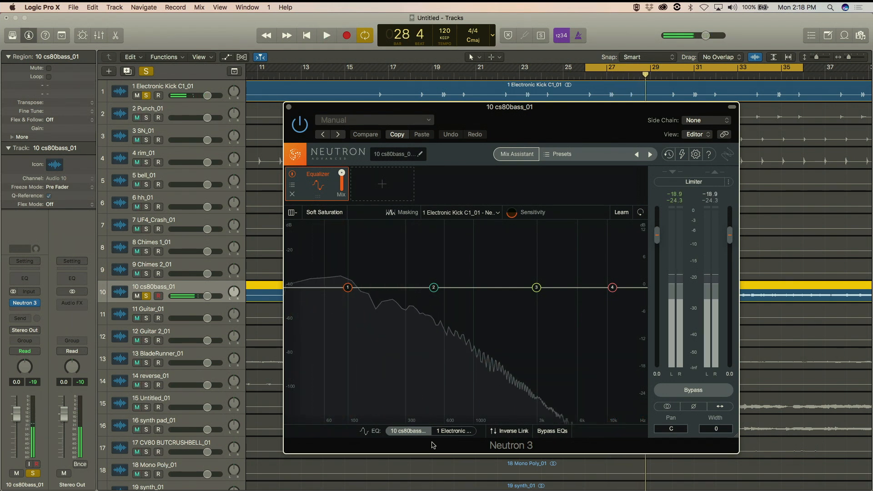
Step: Try a 5.7 dB cut at 496 Hz on the kick's EQ curve, reset it, resume playback and return to the bass EQ
click(457, 432)
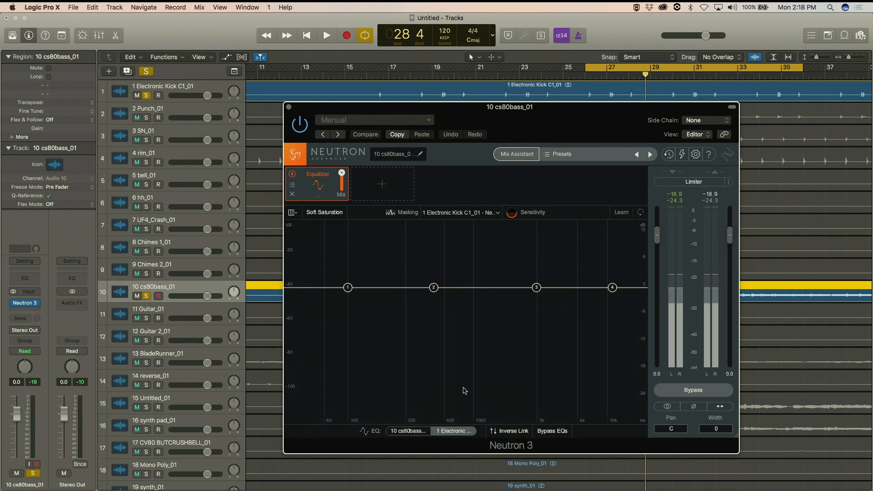
drag(434, 287, 431, 314)
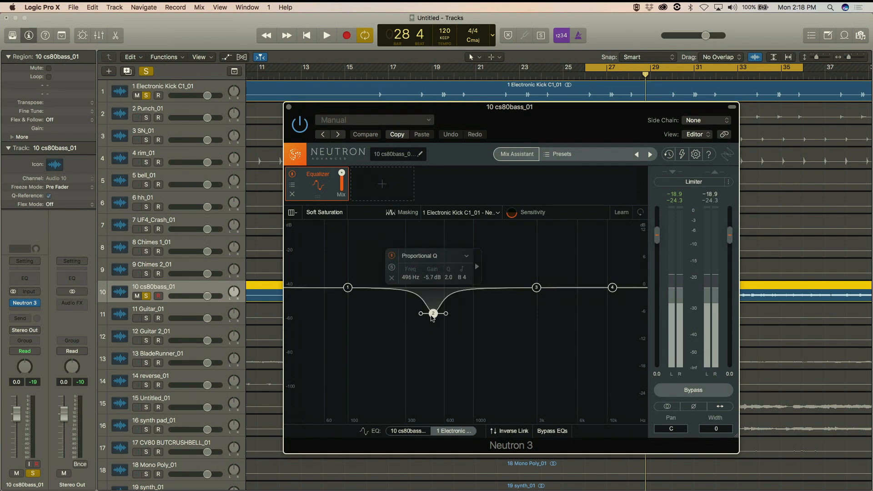
double_click(431, 315)
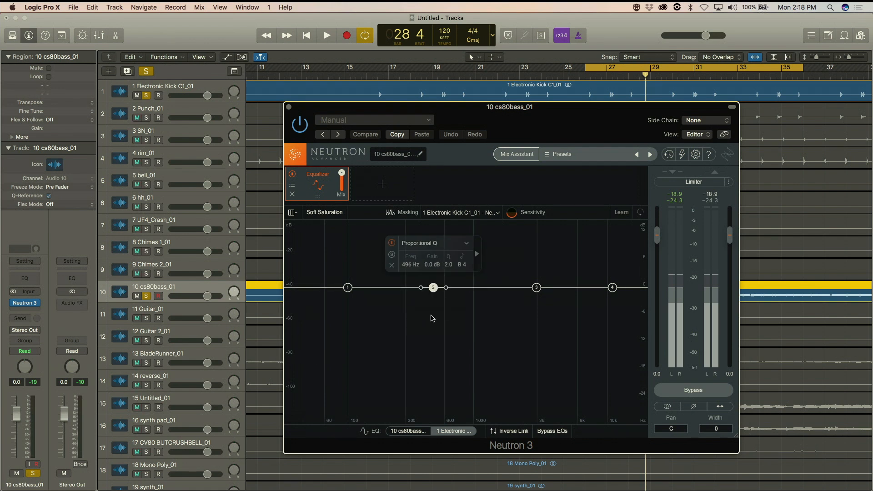
key(space)
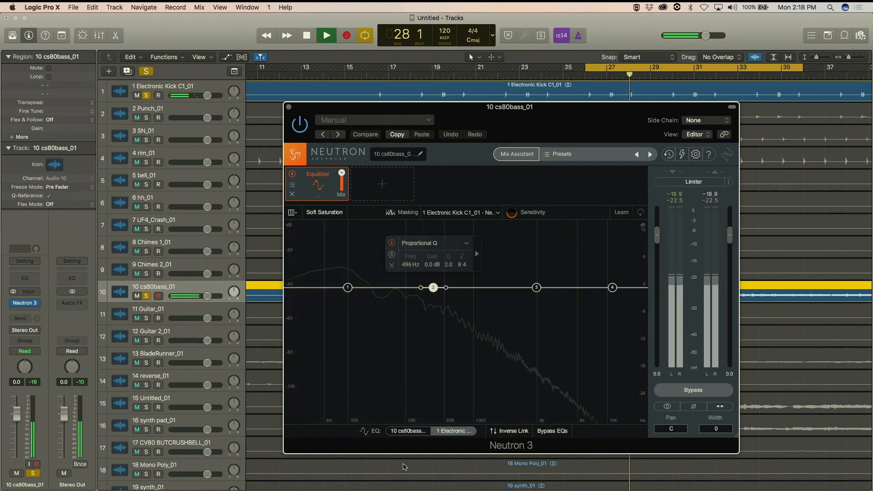
click(409, 431)
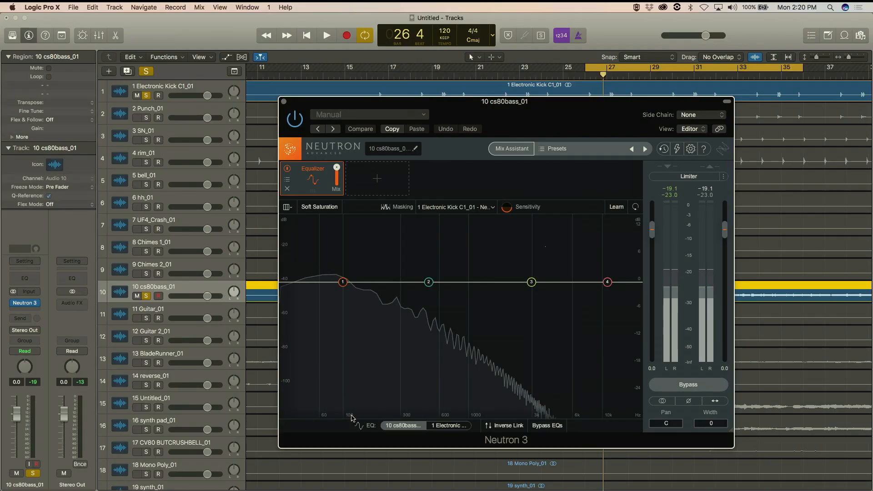
Step: Raise the masking Sensitivity against the Electronic Kick while the kick and bass play, and stop playback
key(space)
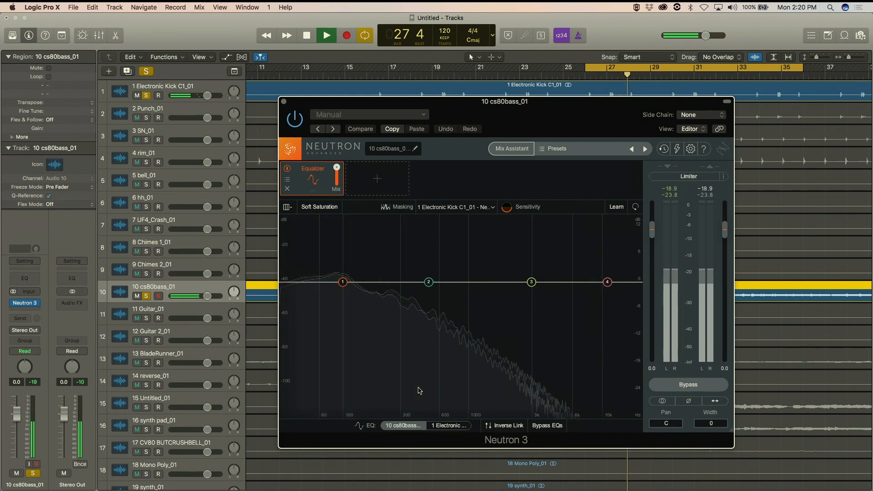
key(space)
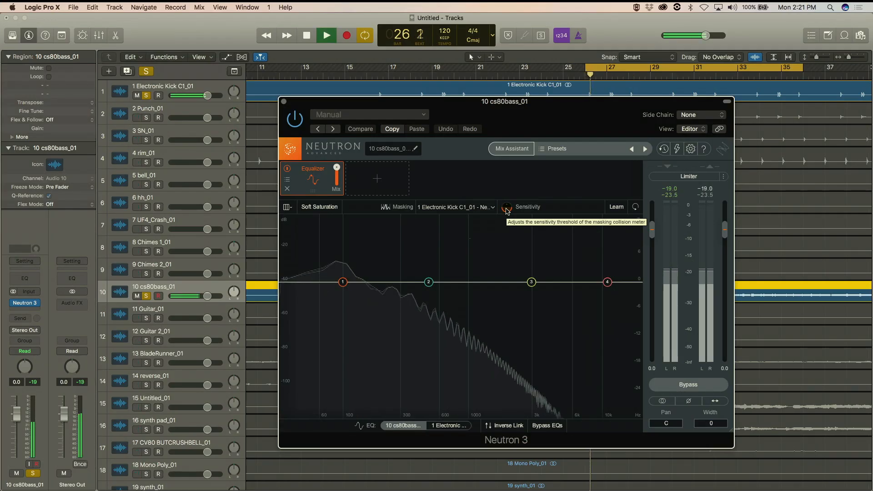
drag(508, 211, 506, 201)
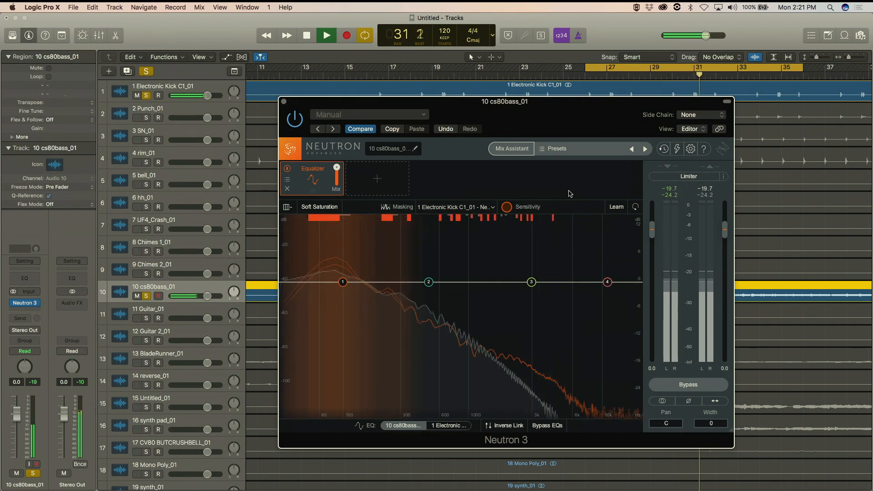
key(space)
Step: Move and enlarge the bass track's Neutron 3 window until it nearly fills the screen
drag(533, 128, 298, 59)
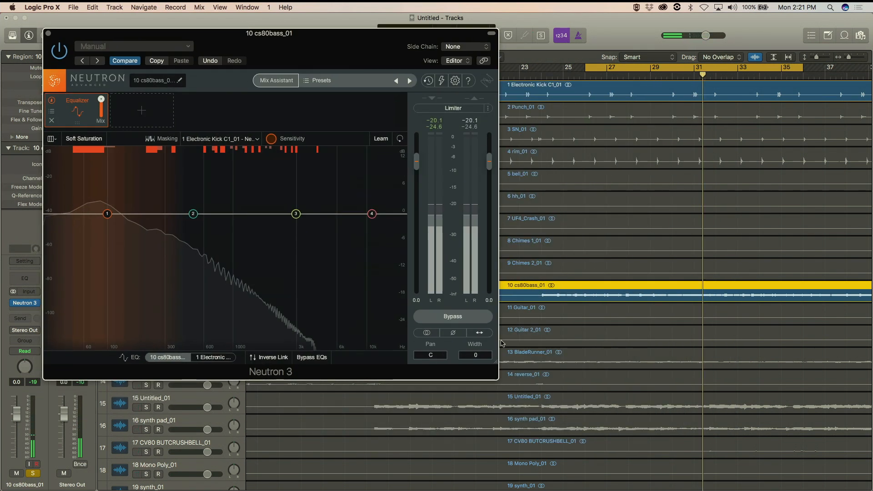
drag(498, 364, 799, 463)
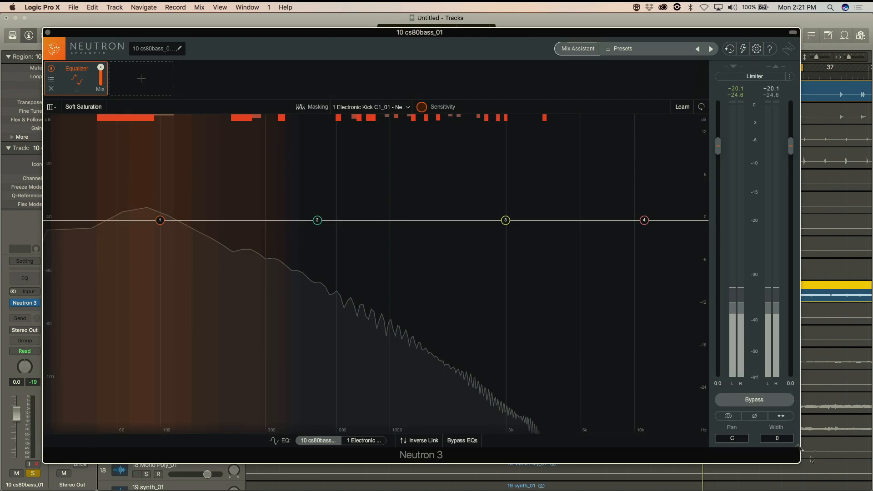
drag(800, 450, 831, 488)
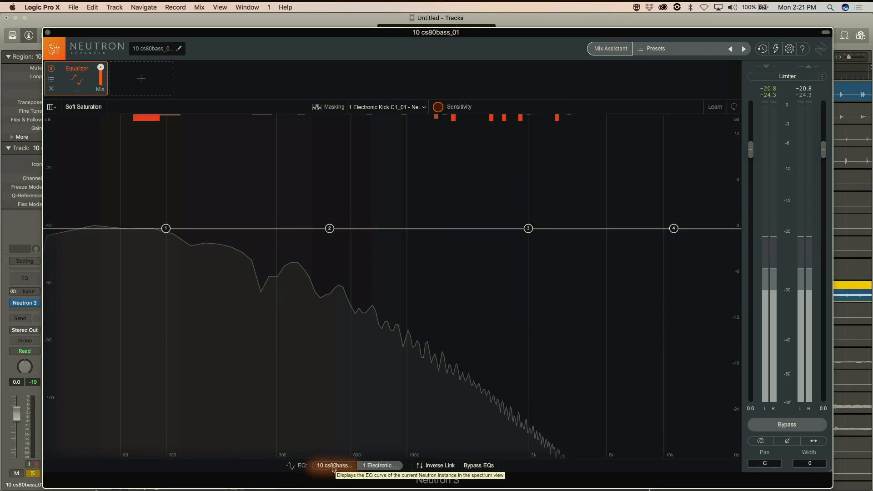
Step: On the bass EQ, shift band 1 to a lower frequency and cut band 2 by 8.3 dB at 83 Hz with Q 0.5
click(333, 466)
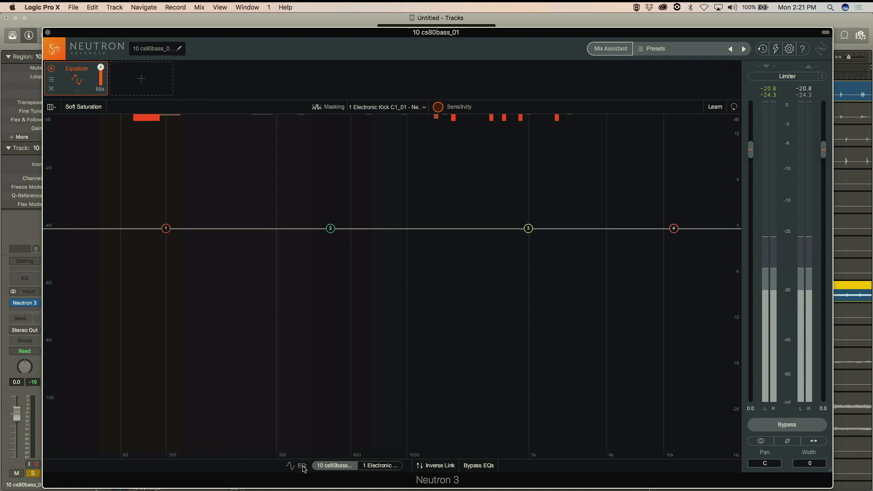
click(168, 227)
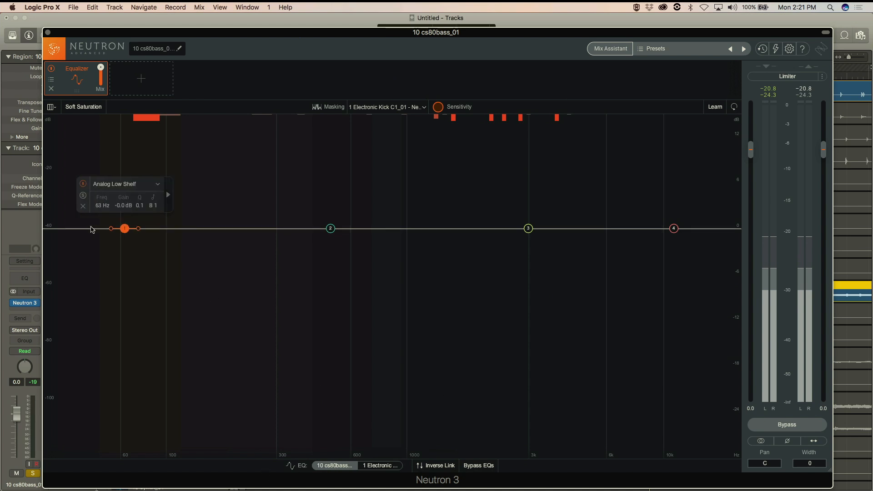
drag(331, 228, 150, 271)
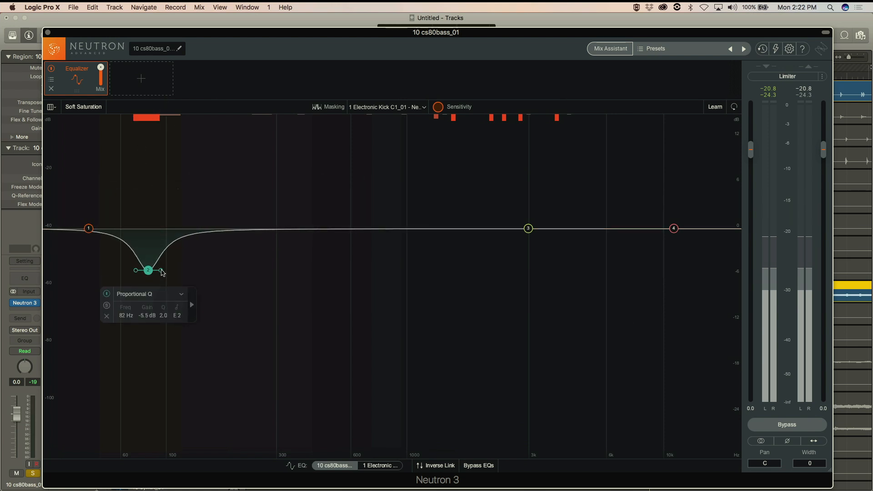
drag(162, 272, 149, 273)
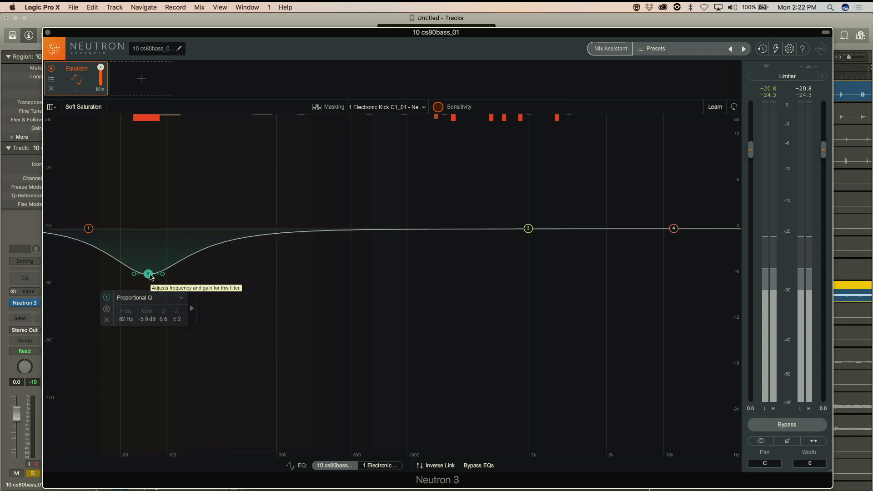
mouse_move(151, 277)
mouse_down()
mouse_move(151, 291)
mouse_move(165, 289)
mouse_move(151, 293)
mouse_up()
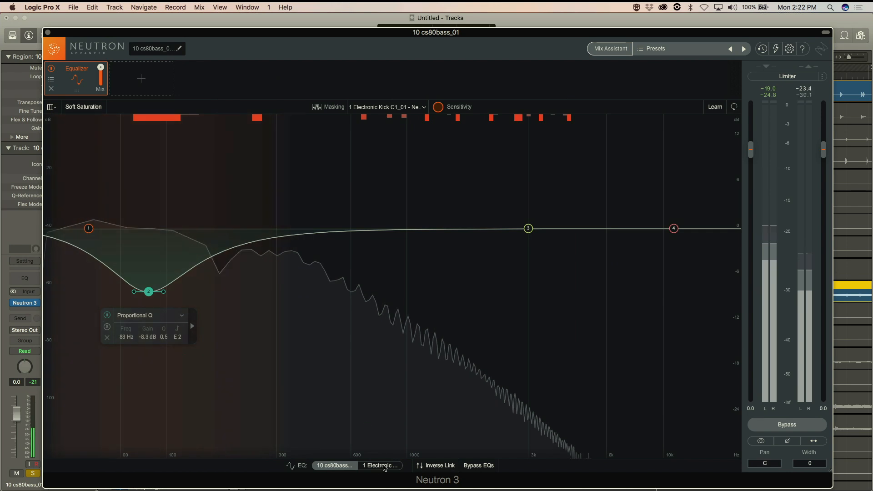
Step: Switch repeatedly between the bass and kick EQ views to compare their spectra during playback, ending on the kick
click(381, 465)
click(347, 466)
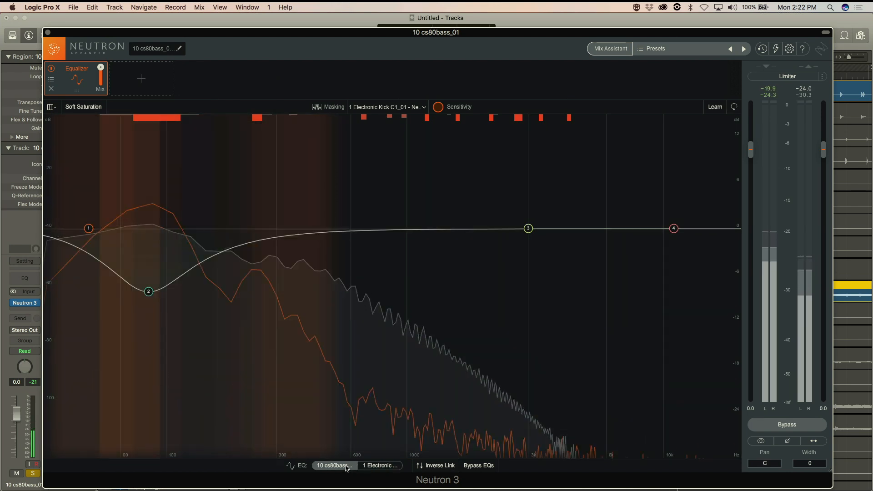
click(376, 465)
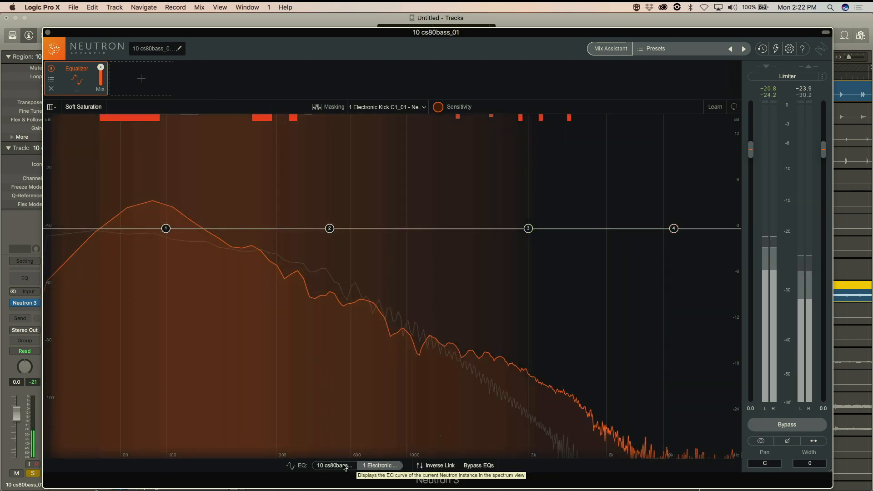
click(346, 465)
click(389, 466)
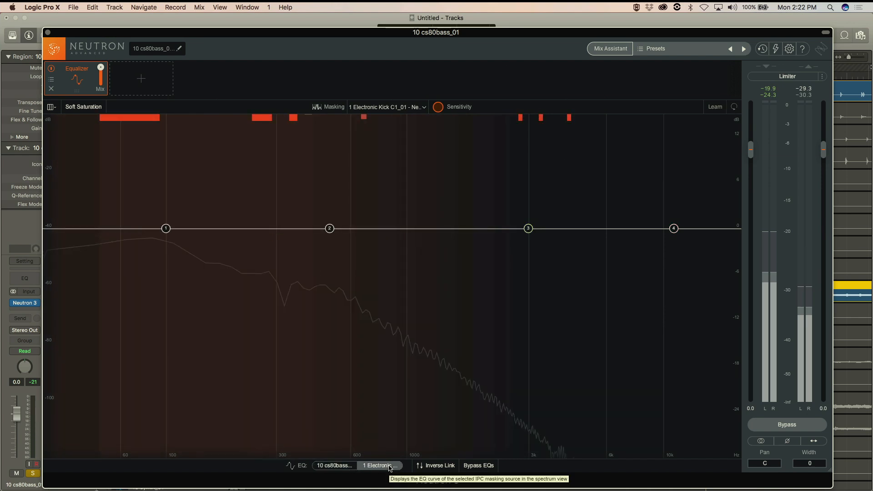
click(339, 465)
click(382, 465)
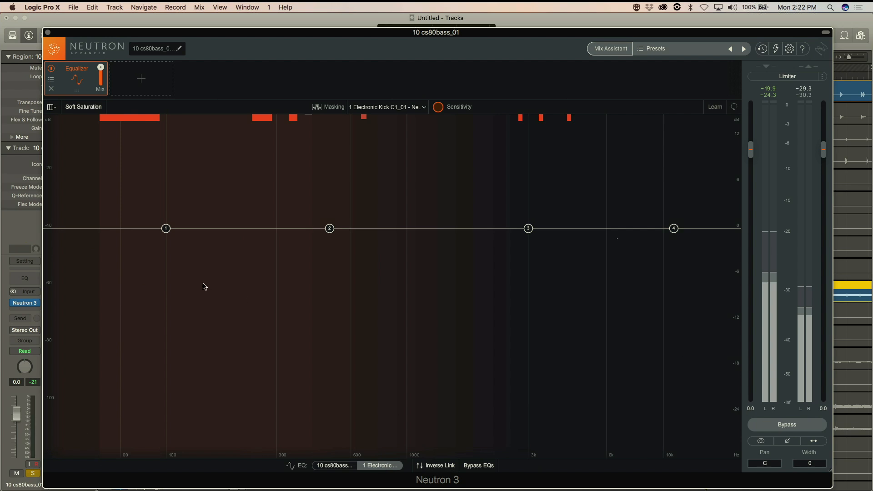
Step: On the kick EQ, move band 1 to 50 Hz and boost band 2 by 4.7 dB at 82 Hz with Q about 0.2
drag(330, 228, 149, 190)
drag(166, 228, 105, 229)
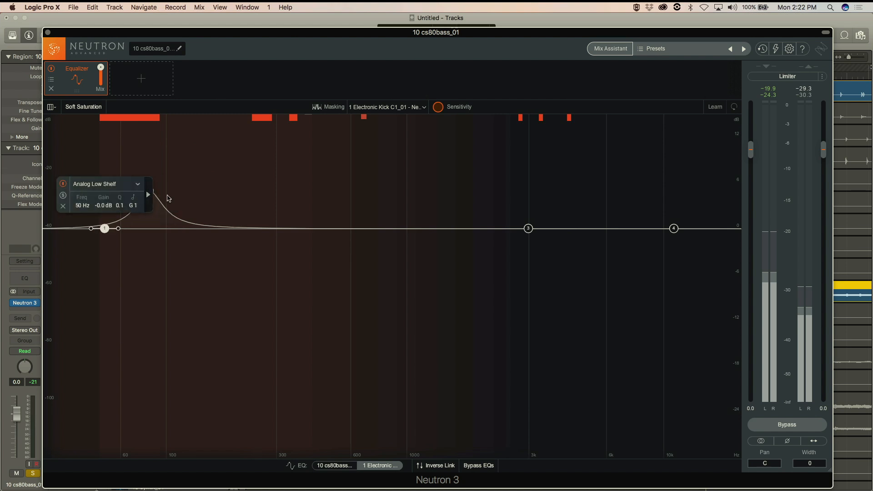
click(149, 190)
drag(163, 193, 168, 197)
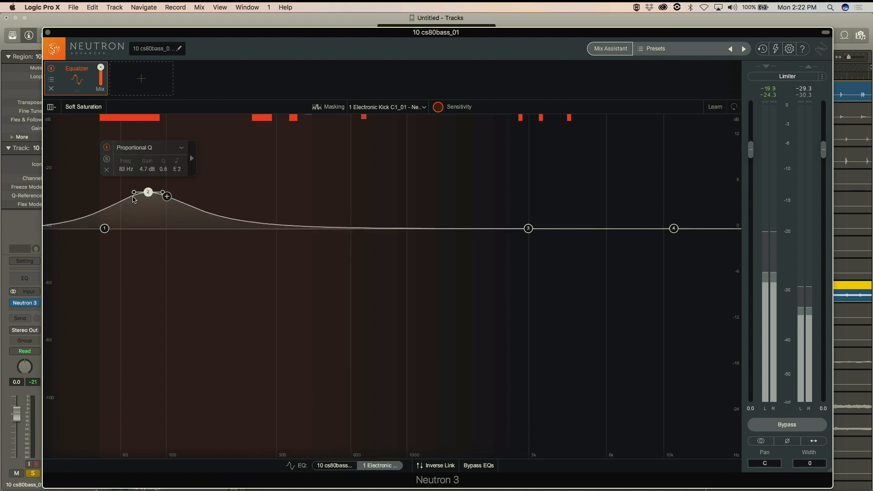
mouse_move(163, 193)
mouse_down()
mouse_move(148, 207)
mouse_move(148, 193)
mouse_up()
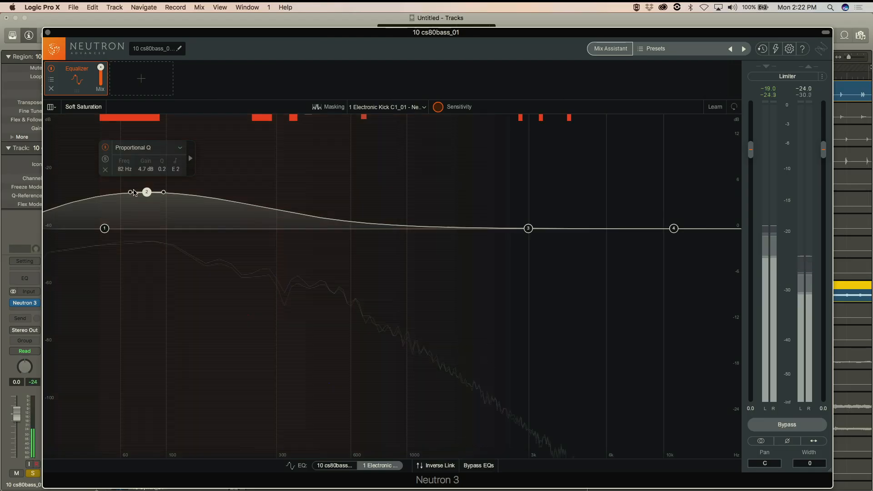
drag(131, 192, 132, 192)
Step: Return to the bass EQ view and compare the kick and bass with both EQs bypassed and active during playback
click(354, 465)
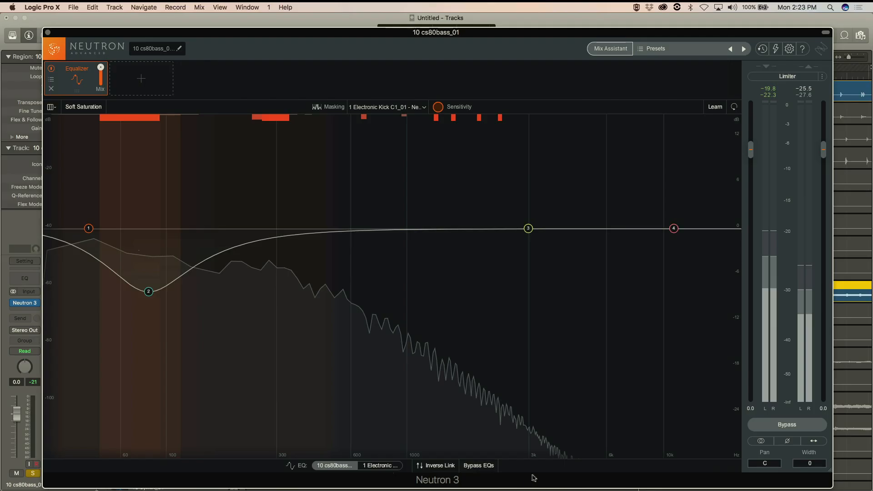
click(486, 467)
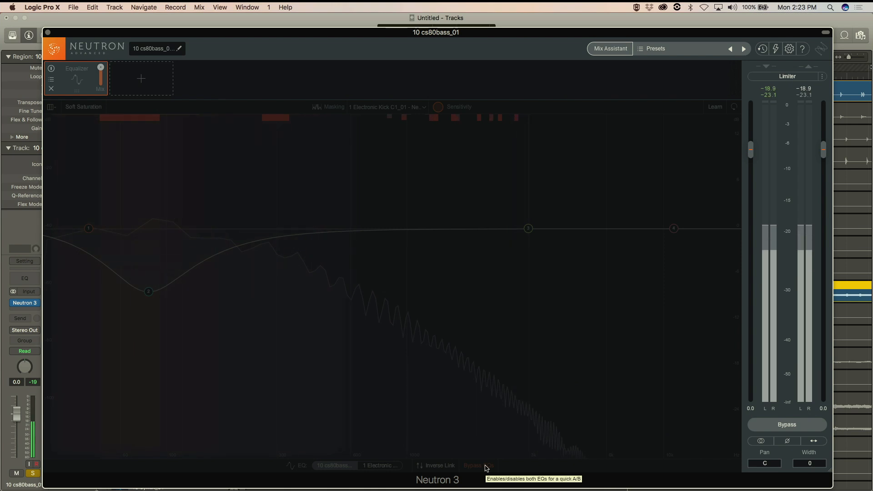
click(485, 466)
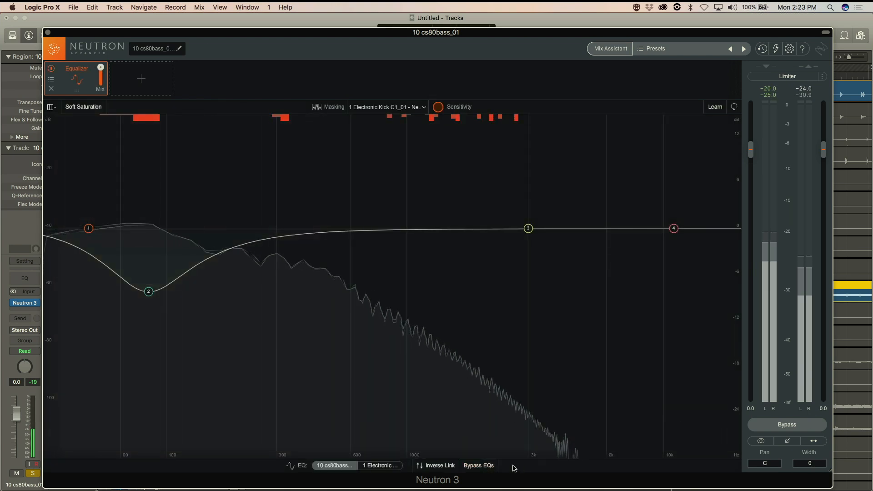
click(485, 466)
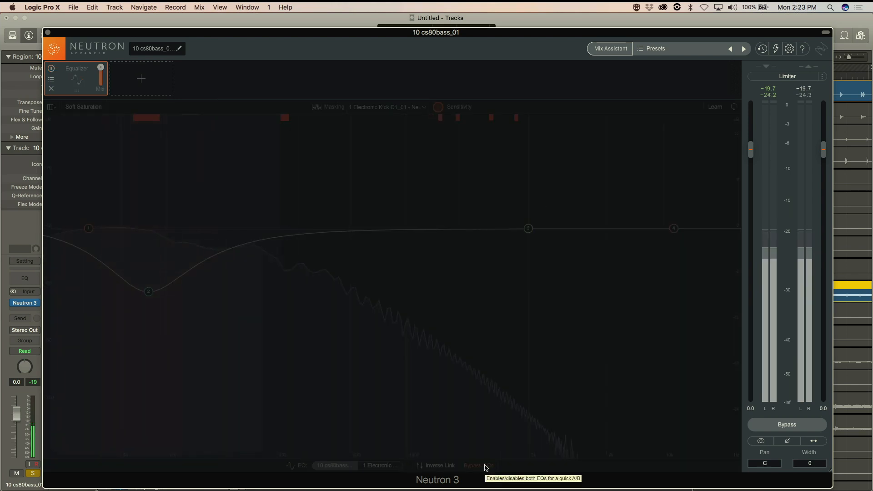
click(484, 466)
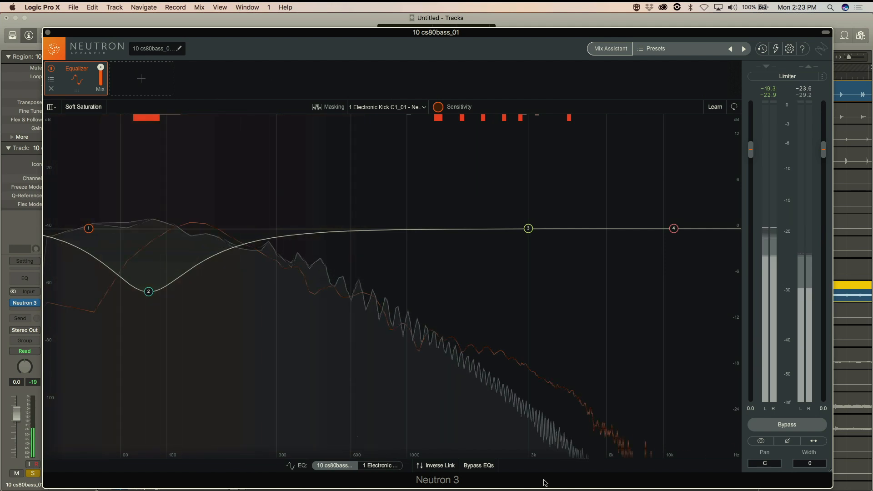
Step: Compare both EQs bypassed and active, and reset band 2 to 0 dB on the bass and kick EQs
click(485, 466)
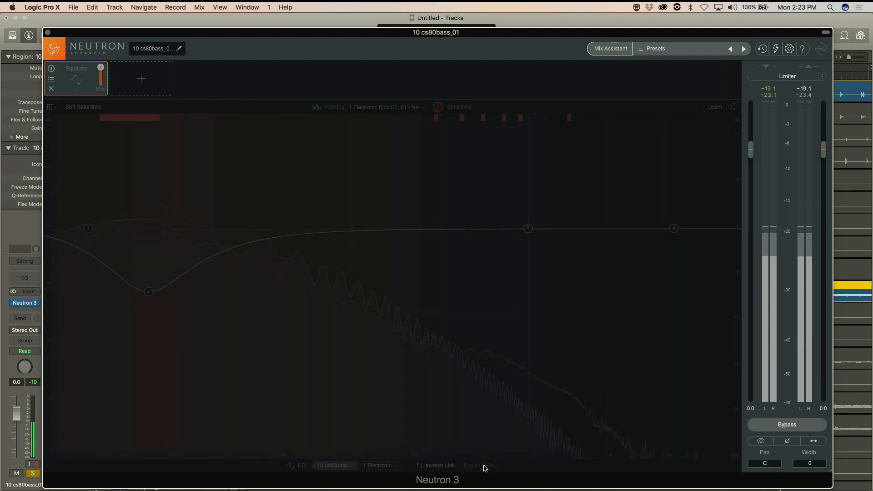
click(485, 466)
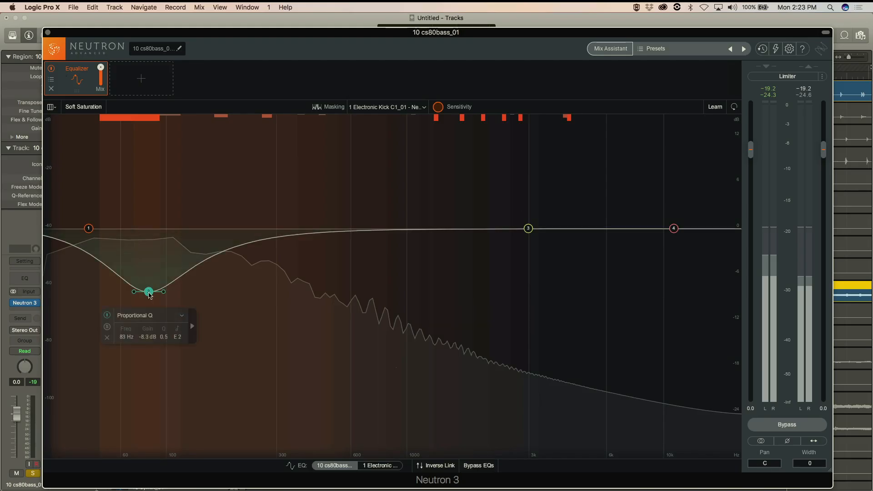
double_click(149, 292)
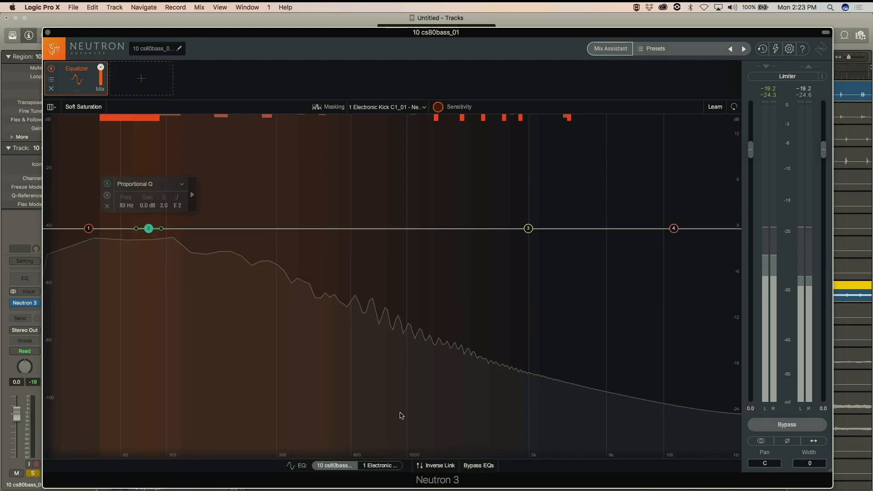
click(386, 466)
double_click(147, 193)
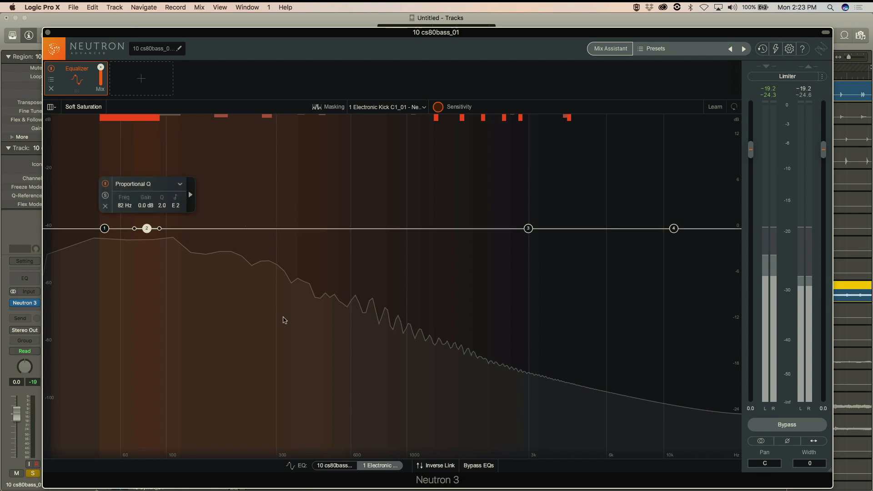
Step: On the bass EQ, enable Inverse Link, cut band 2 by 5.0 dB at 79 Hz, and check the mirrored kick curve
click(334, 466)
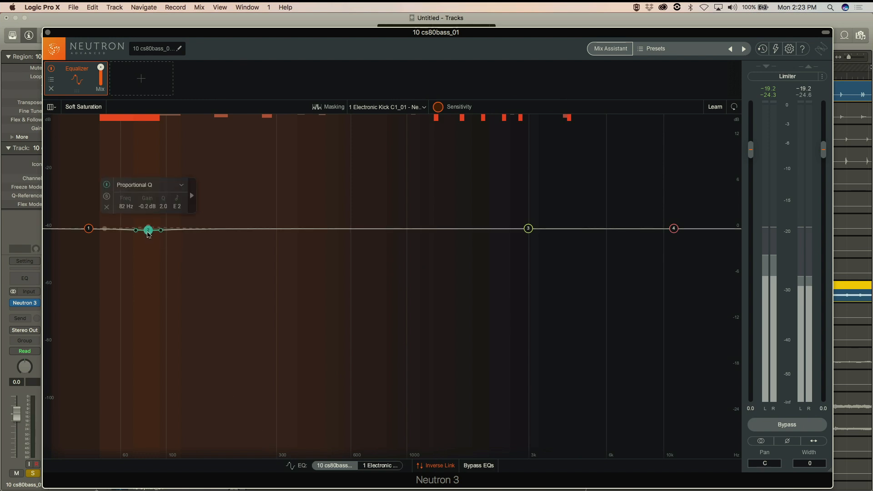
drag(148, 233, 144, 269)
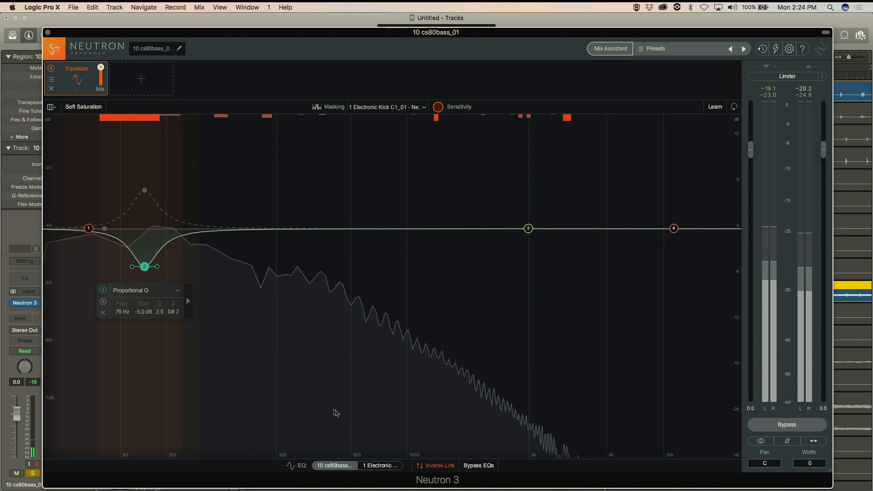
click(381, 466)
click(347, 469)
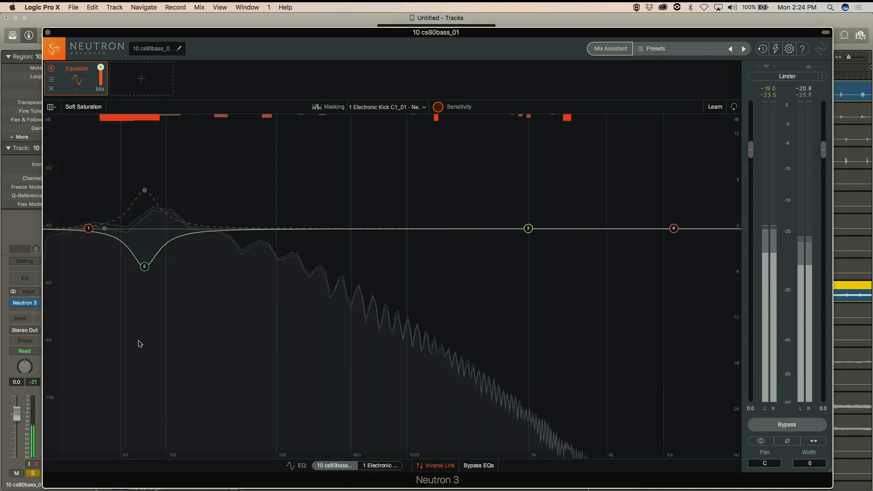
Step: Deepen the linked bass cut and set the kick's band 2 to an 8.3 dB boost at 78 Hz with Q 0.4
drag(145, 269, 142, 295)
click(380, 465)
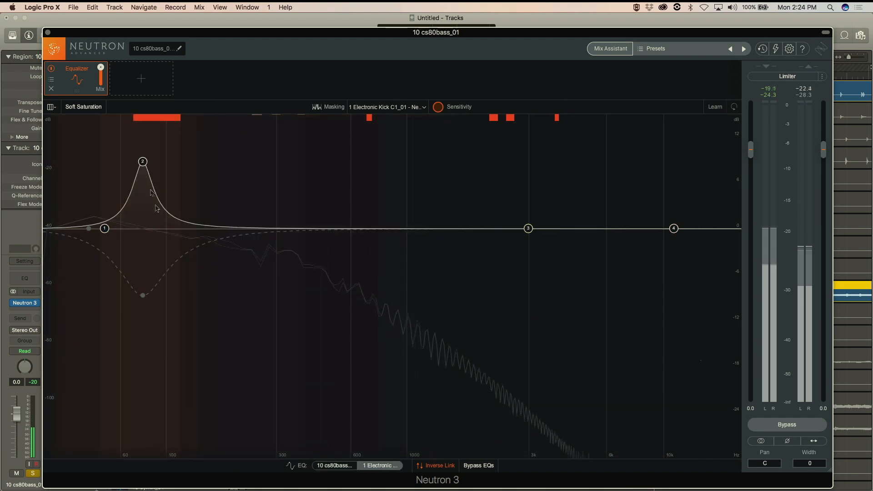
click(143, 162)
drag(156, 163, 152, 164)
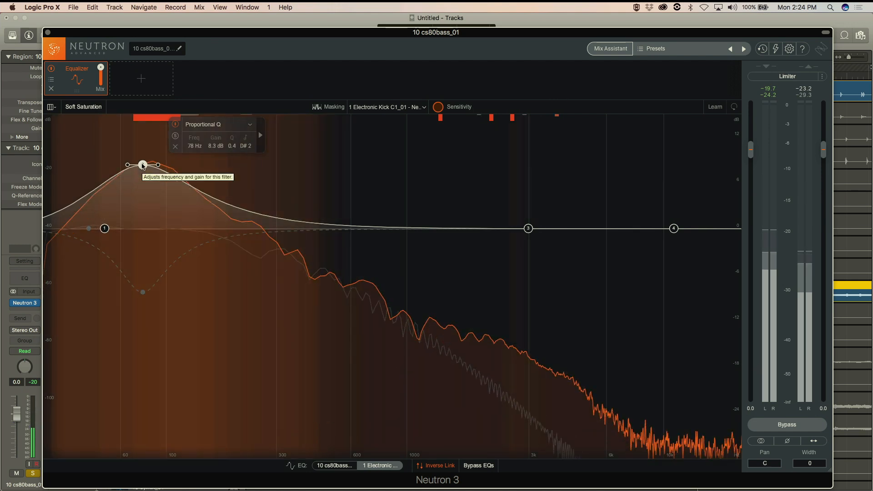
Step: Compare the inverse-linked kick and bass EQs bypassed and active during playback, from the kick view and the bass view
click(482, 467)
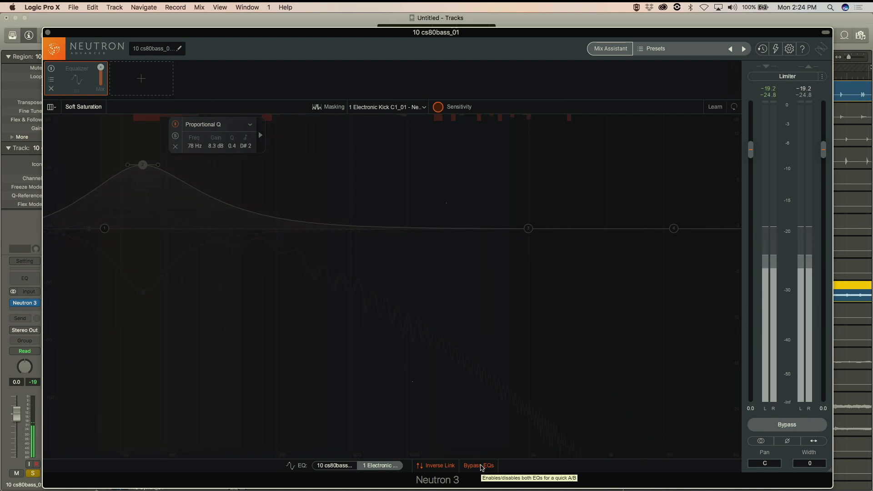
click(482, 467)
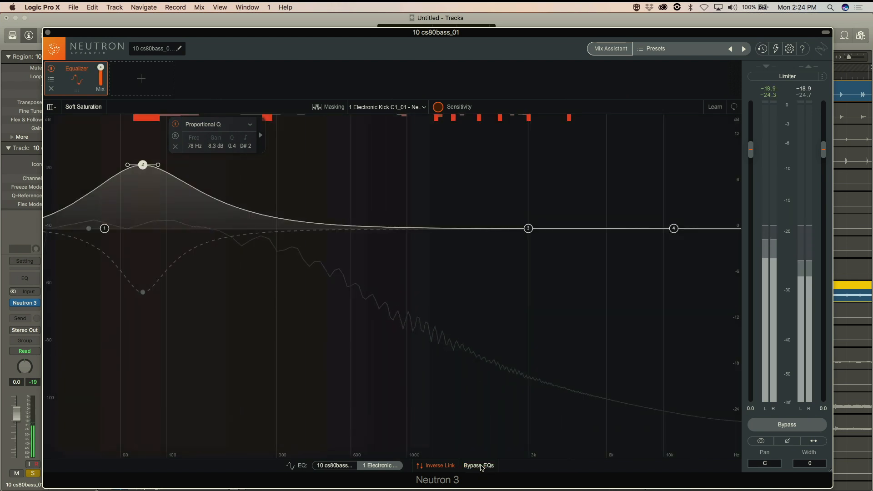
click(328, 466)
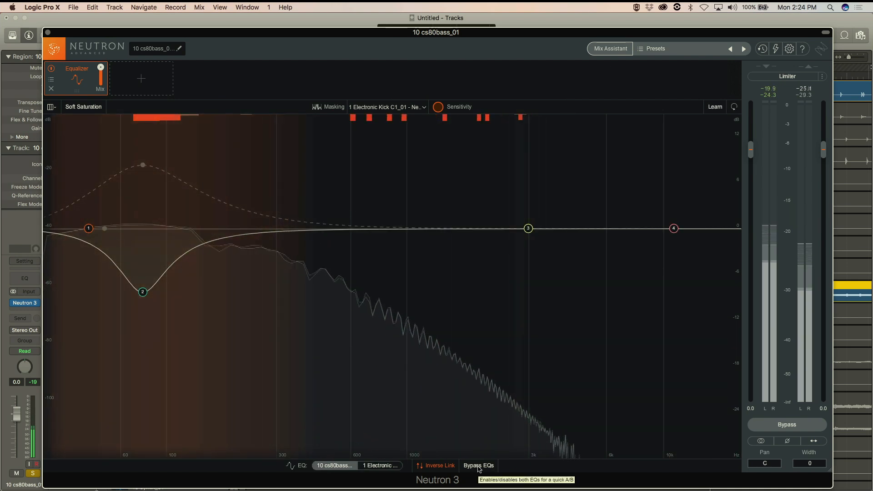
click(479, 467)
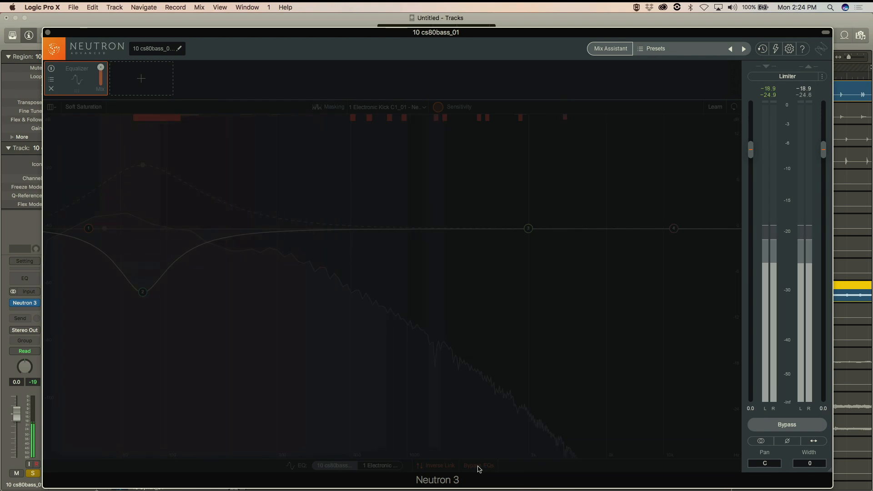
click(479, 467)
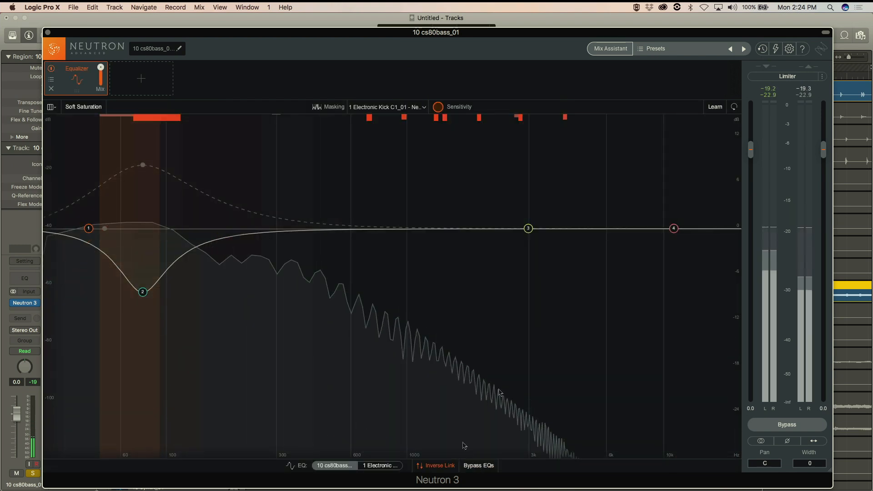
Step: With Inverse Link on, boost the bass high shelf 2.5 dB at about 6 kHz and kick band 3 by 1.6 dB at 1600 Hz
drag(675, 231, 606, 212)
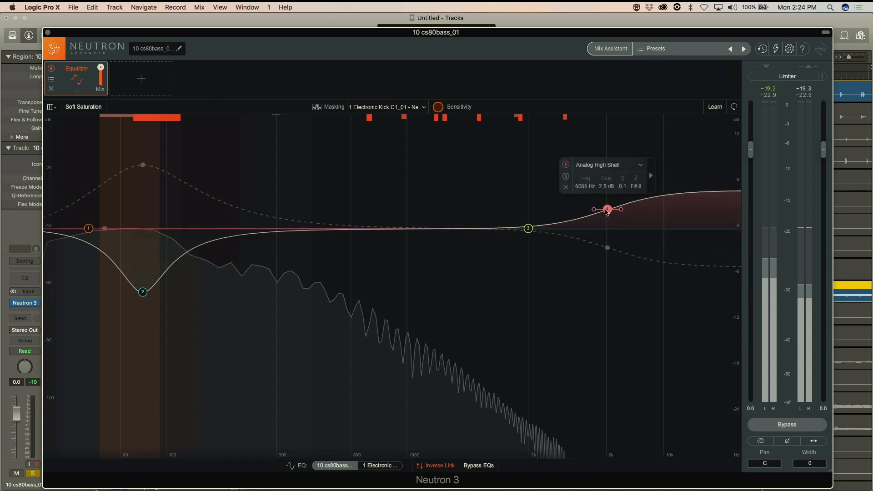
click(397, 466)
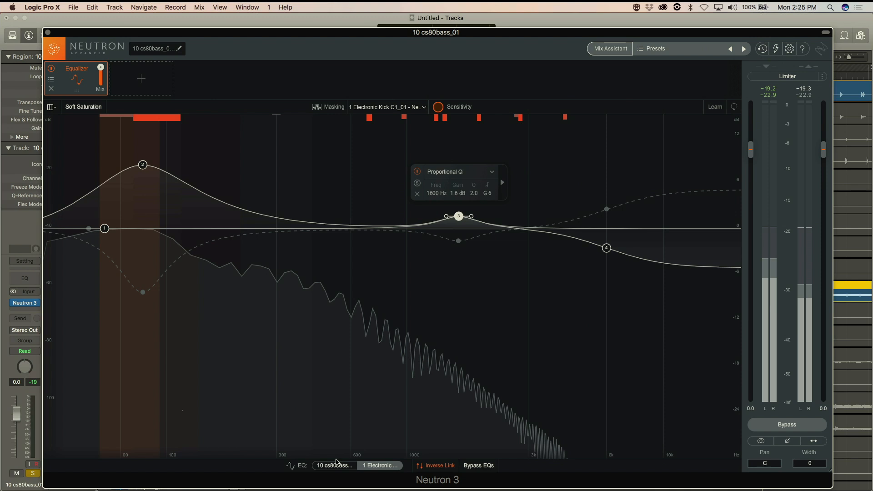
click(336, 465)
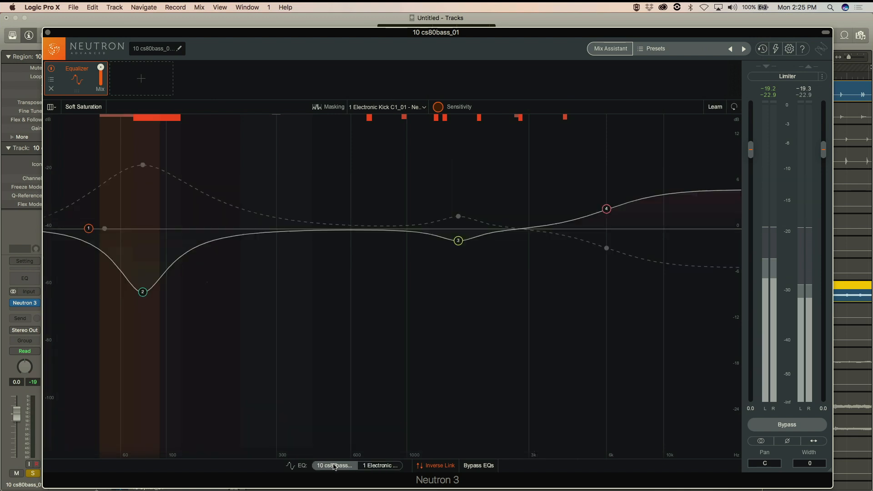
Step: Reset the bass EQ to default and zero bands 2, 3 and 4 on the kick EQ
click(734, 108)
click(381, 466)
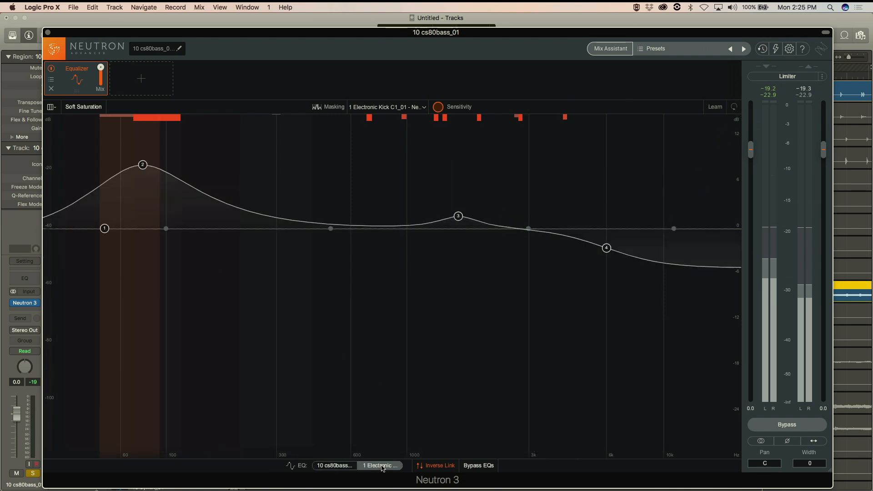
double_click(142, 167)
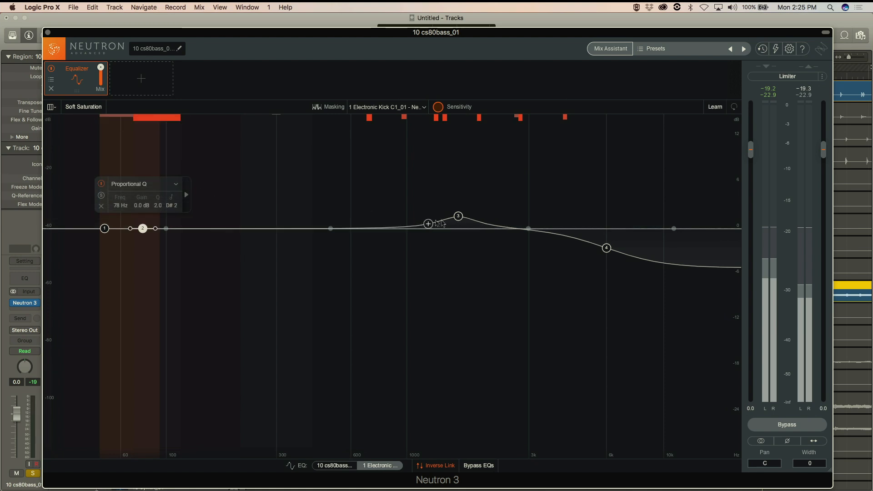
double_click(451, 218)
double_click(607, 248)
Step: On the bass EQ, try a 2.1 dB band 5 cut at 52 Hz, reset it, and pull the band 1 low shelf down
click(335, 465)
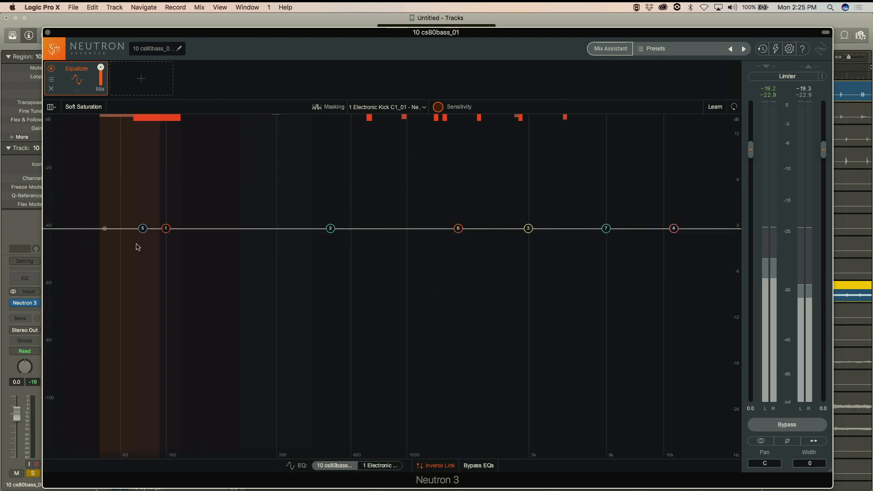
drag(142, 228, 109, 245)
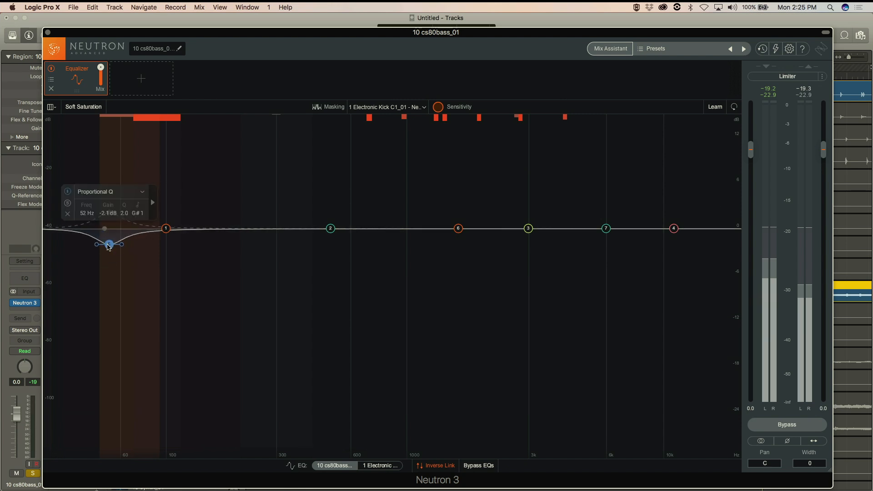
double_click(109, 245)
drag(166, 230, 191, 303)
Step: Turn off Inverse Link and reset the mirrored low-shelf boost on the kick EQ
click(454, 465)
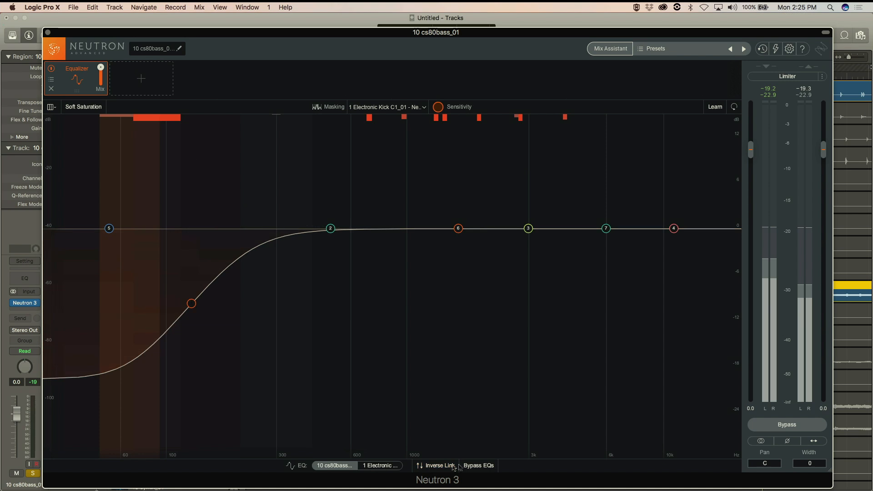
click(385, 465)
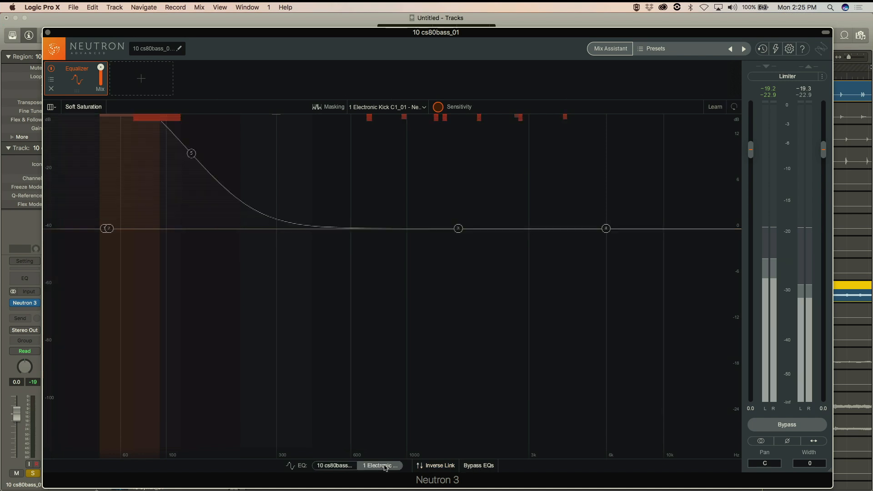
double_click(191, 153)
Step: On the bass EQ, set the band 1 low shelf to -13.3 dB at 180 Hz and enable its Dynamic mode
click(334, 465)
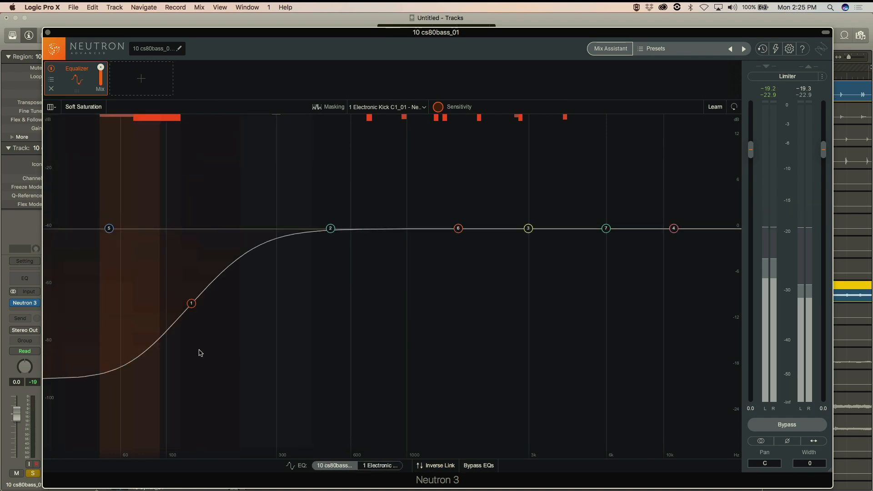
drag(192, 304, 223, 333)
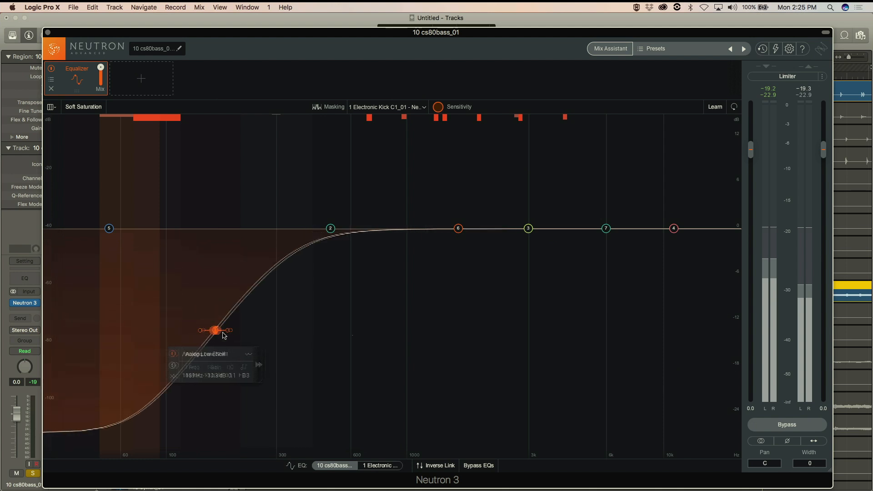
click(266, 365)
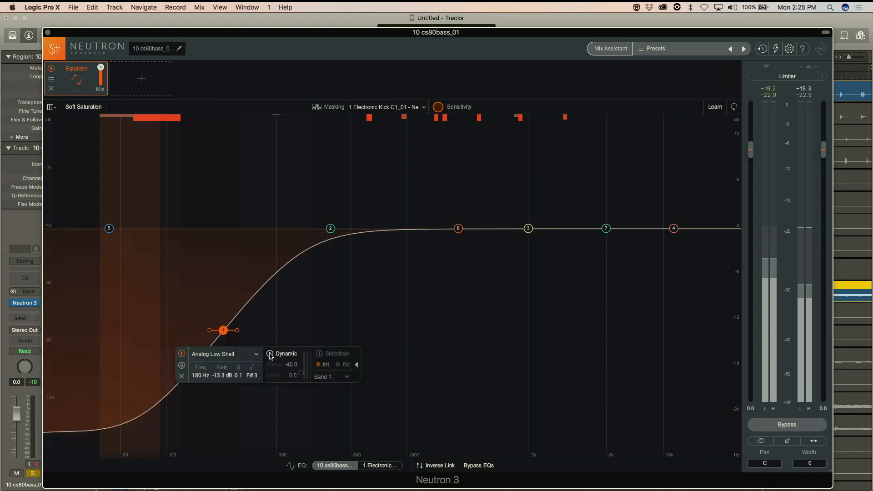
click(271, 354)
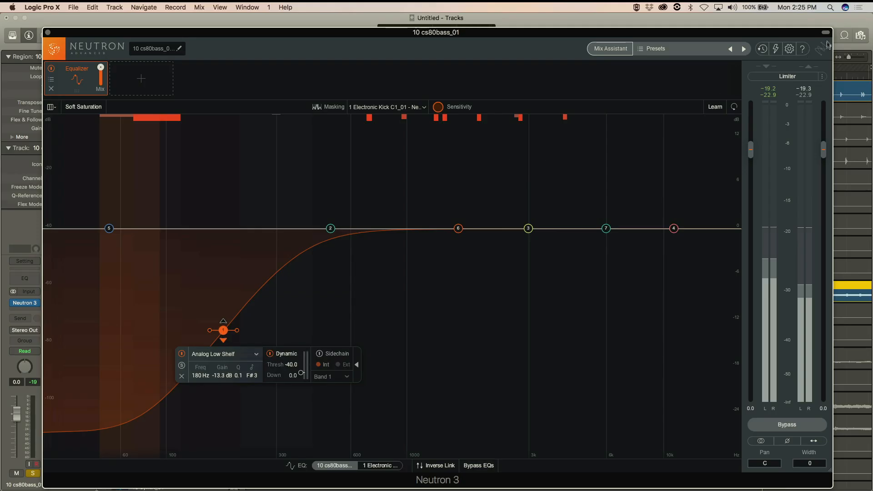
Step: Choose the 1 Electronic Kick C1_01 track as side chain source and set band 1 to the external Full signal sidechain
click(826, 34)
click(800, 46)
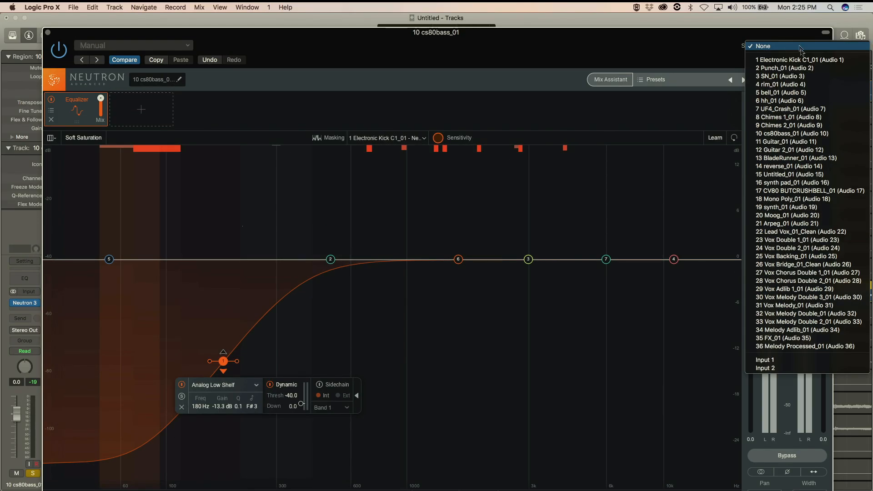
click(800, 60)
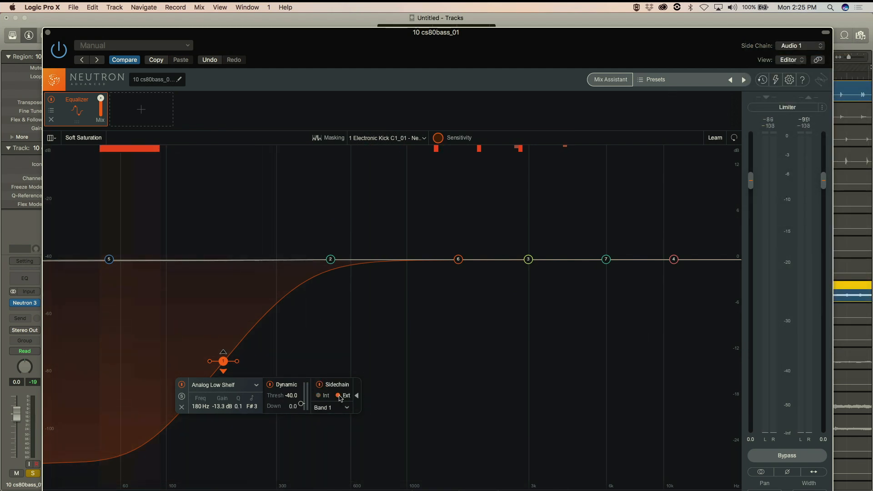
click(344, 409)
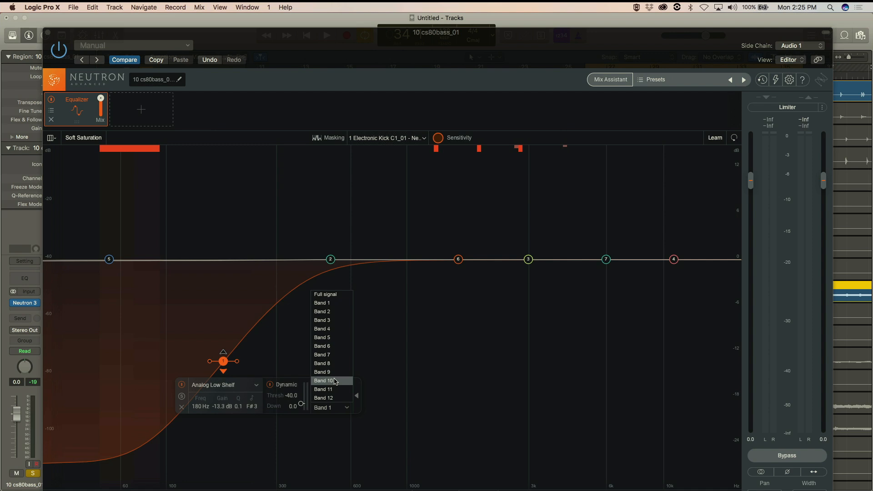
click(343, 293)
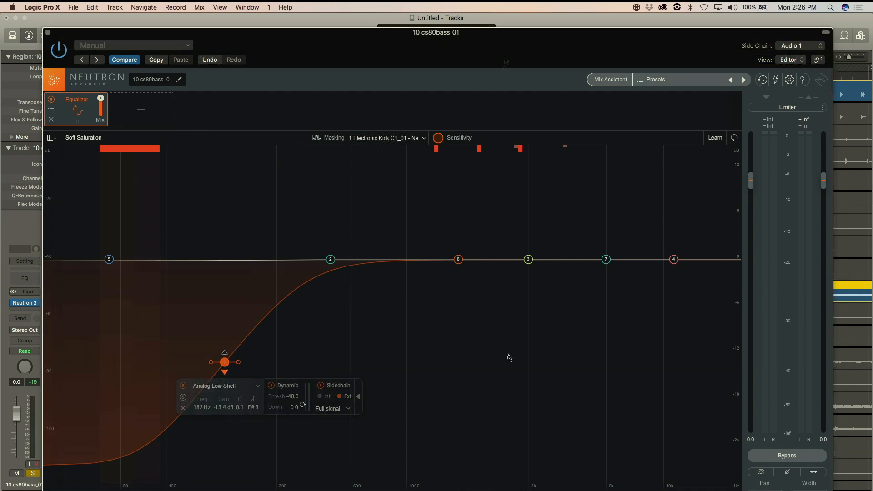
Step: Audition the sidechained shelf during playback at -15.6 dB, 326 Hz and threshold -80, and return band 1 to 0 dB
key(space)
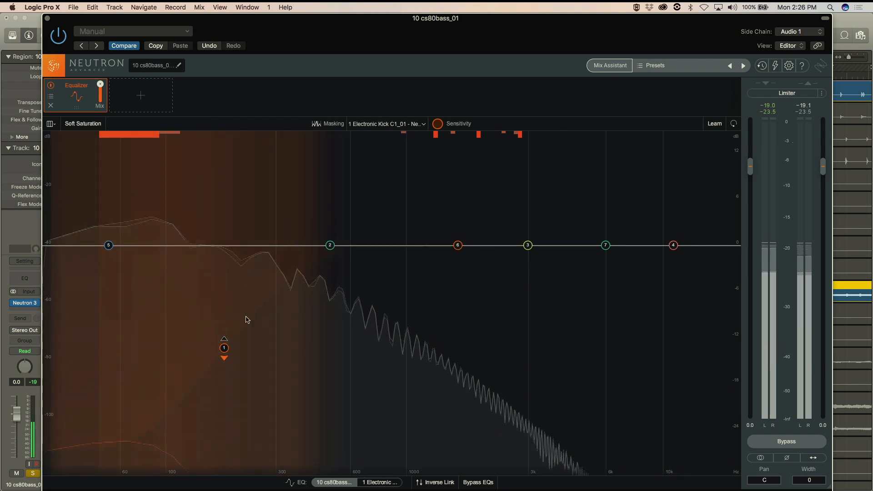
drag(225, 344, 279, 361)
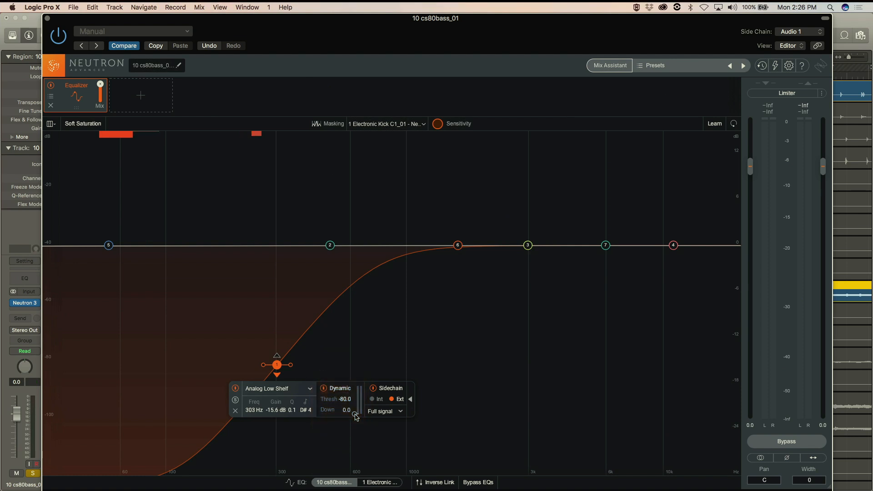
key(space)
drag(282, 370, 291, 369)
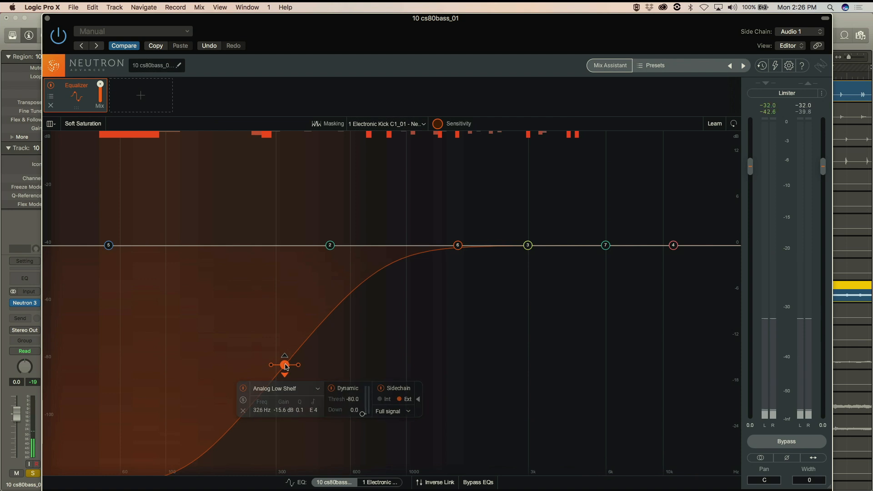
drag(285, 365, 285, 245)
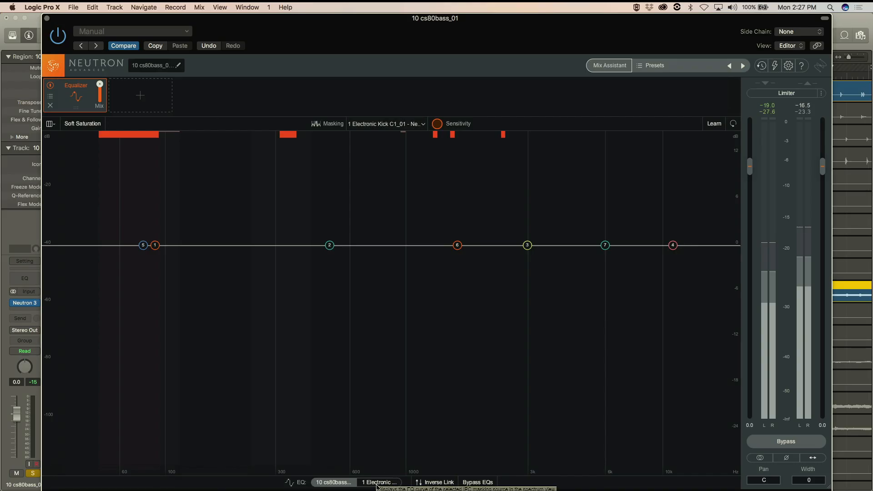
Step: On the kick's EQ curve, shift band 5 lower in frequency, boost band 2 to 7.8 dB at 80 Hz, and compare using Bypass EQs during playback
click(377, 483)
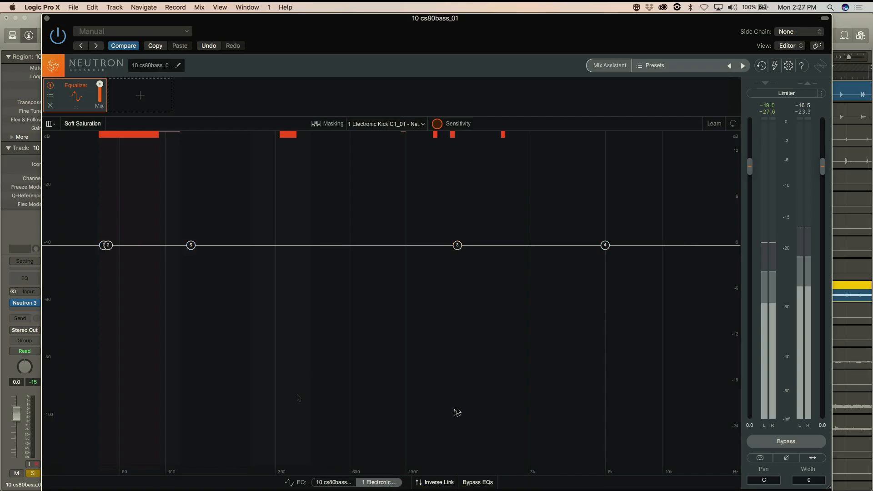
drag(192, 246, 162, 245)
drag(108, 245, 144, 195)
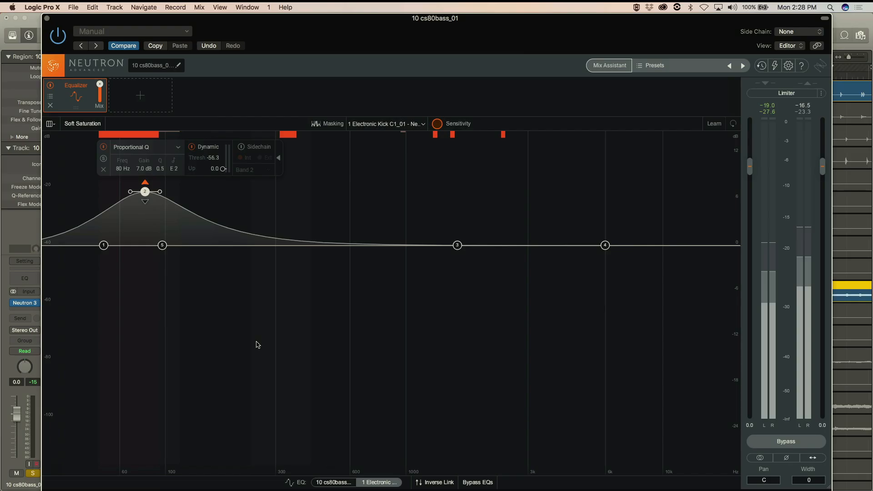
key(space)
drag(151, 192, 151, 186)
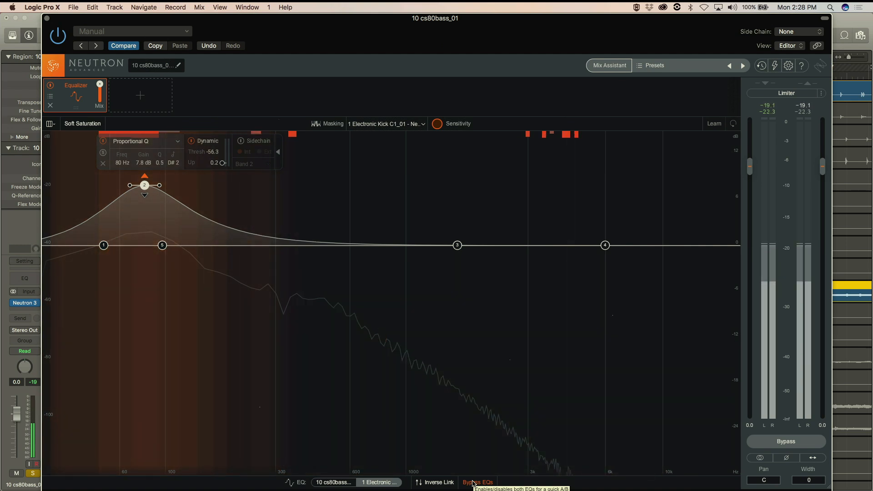
click(473, 483)
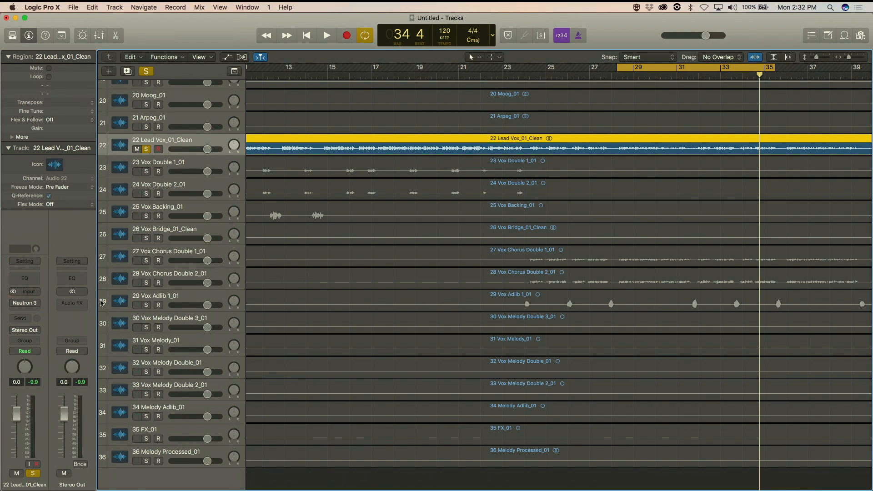
Step: Audition the 22 Lead Vox_01_Clean track, and open its Neutron 3 plug-in in an enlarged window
key(space)
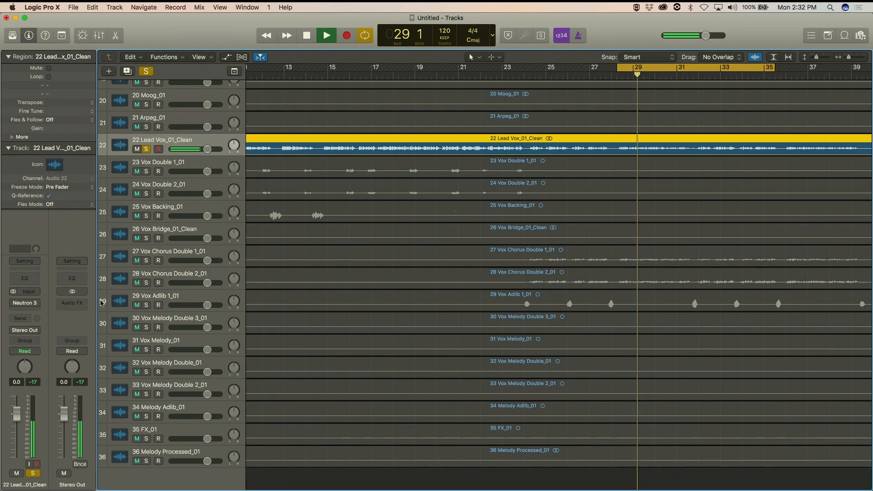
scroll(159, 294, up, 15)
scroll(158, 294, down, 10)
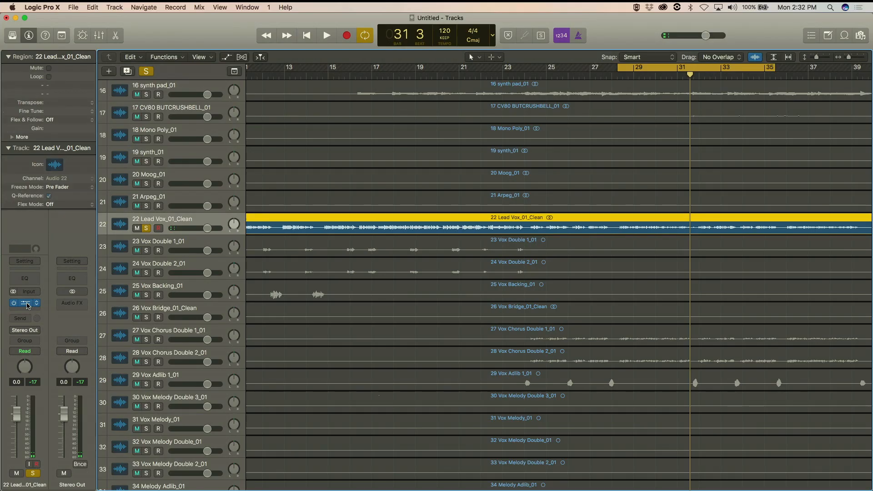
click(26, 303)
drag(390, 176, 370, 112)
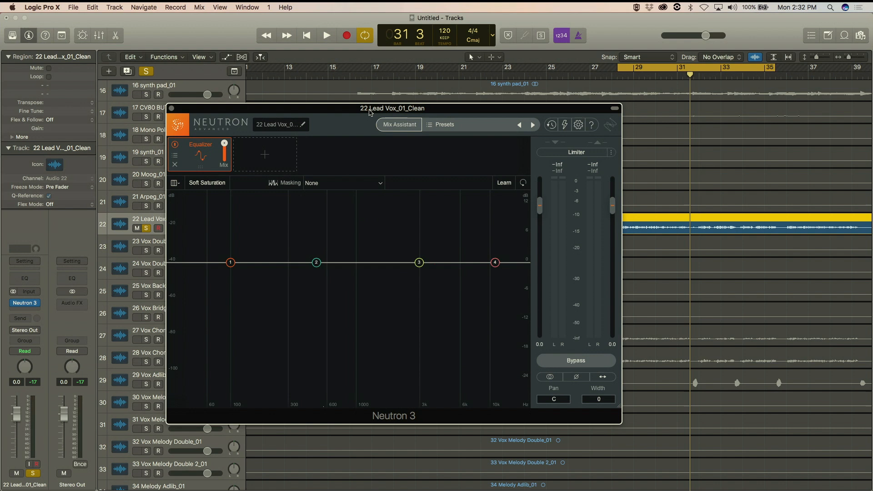
drag(622, 408, 803, 483)
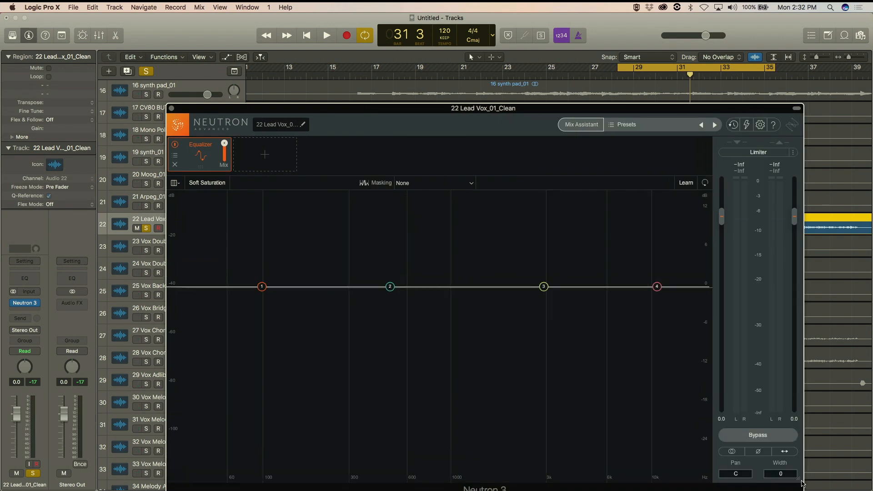
drag(449, 115, 402, 62)
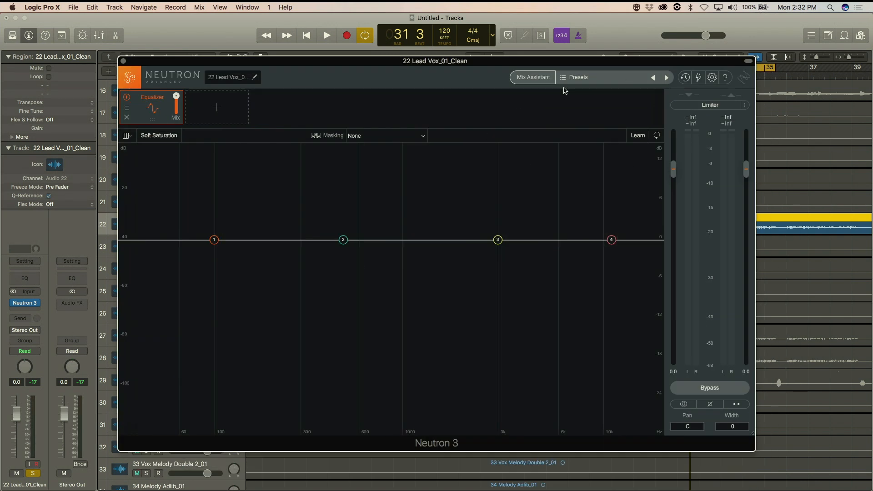
Step: Start Mix Assistant's Track Enhance, look through the instrument choices, and continue with Auto-detect, Balanced style and Medium intensity
click(545, 78)
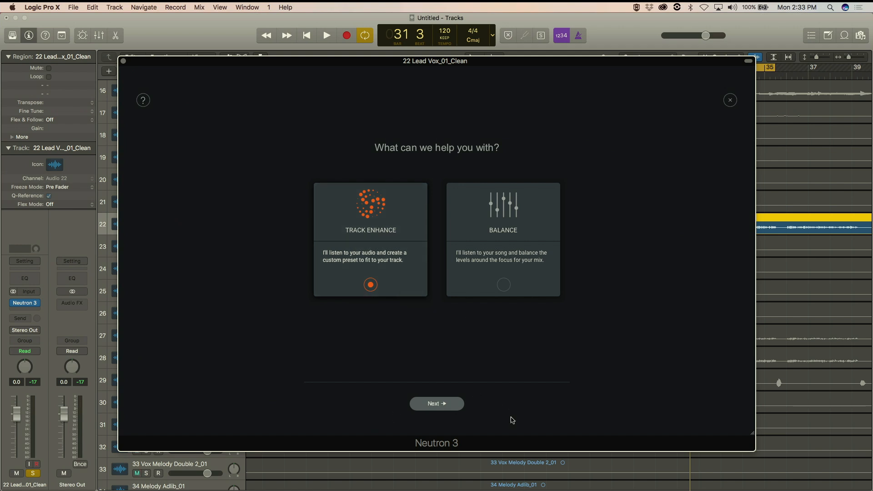
click(437, 404)
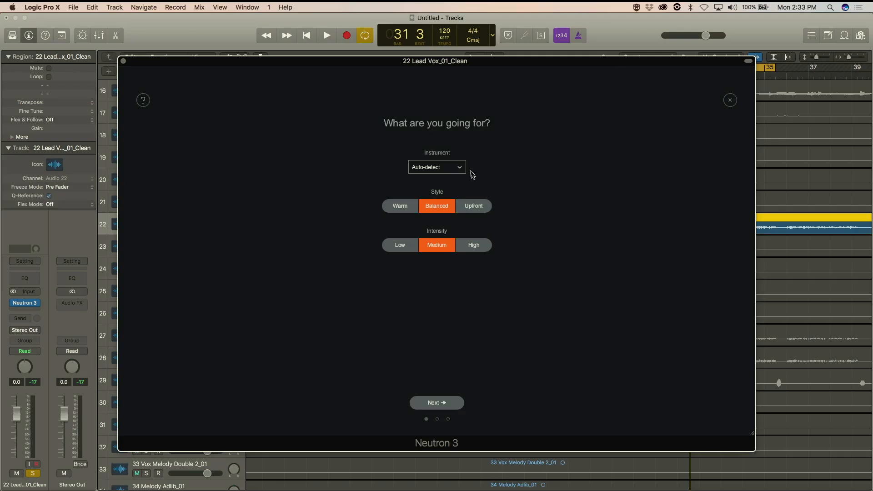
click(458, 168)
mouse_move(450, 202)
mouse_move(443, 225)
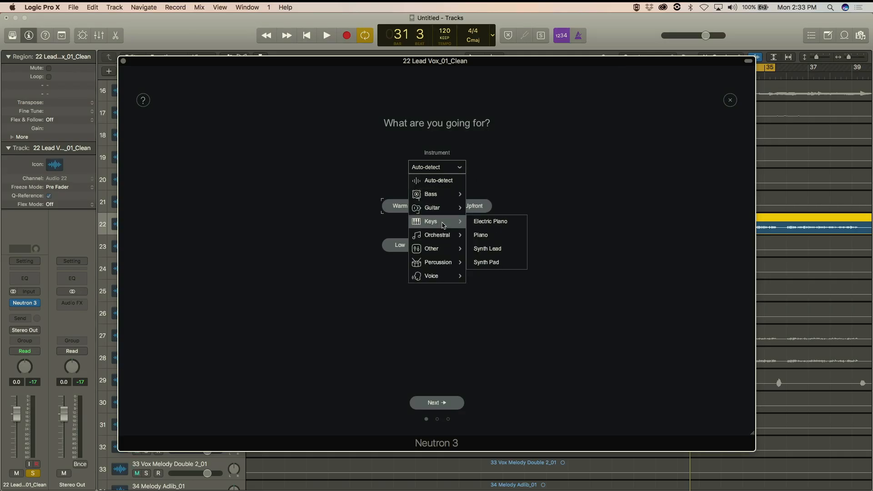
click(545, 148)
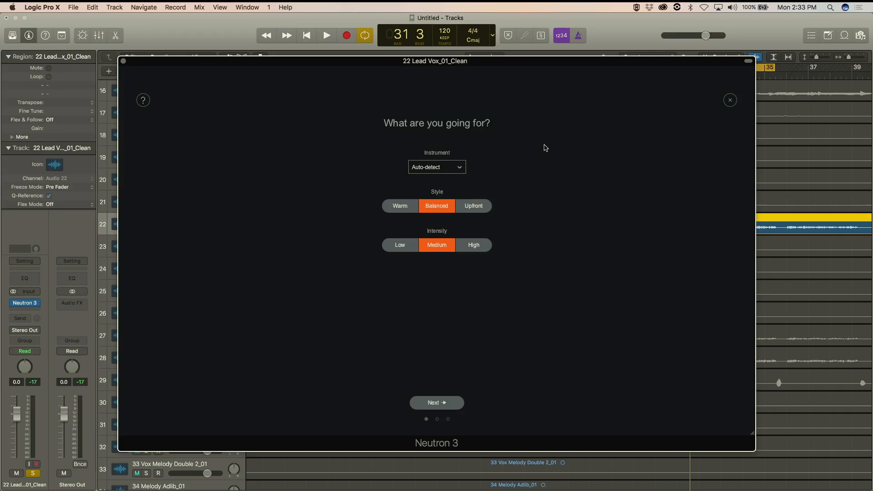
click(458, 168)
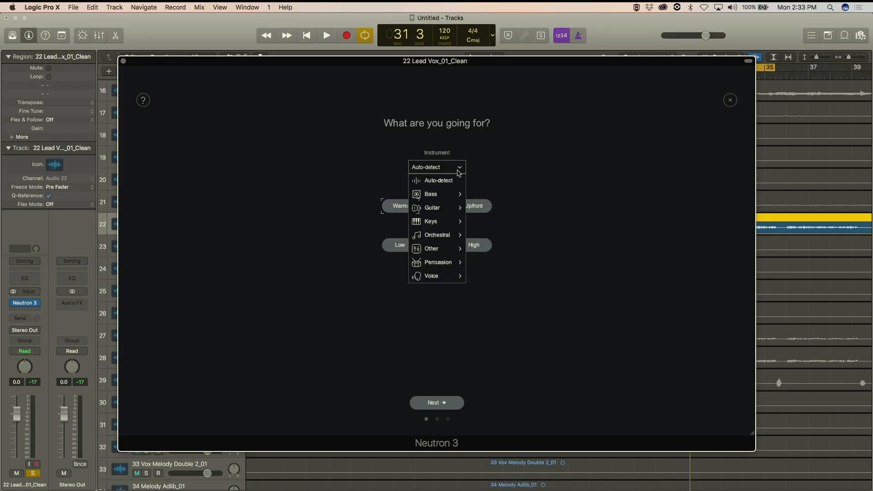
click(548, 197)
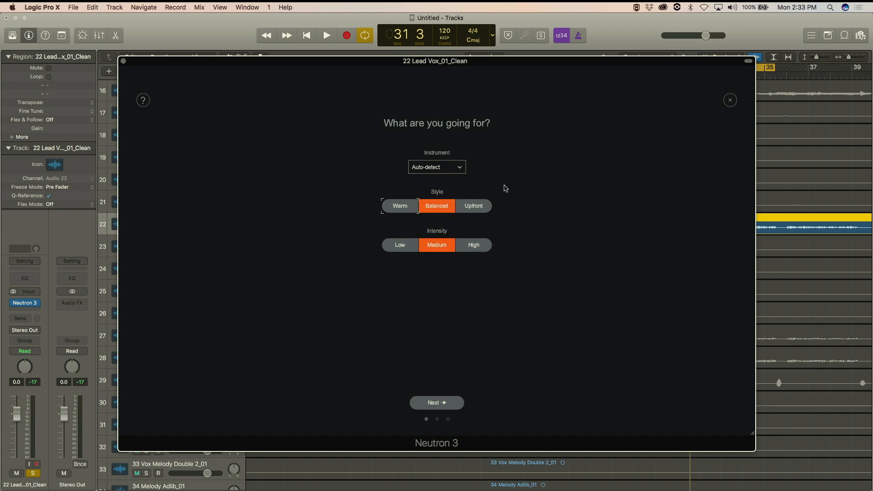
click(458, 167)
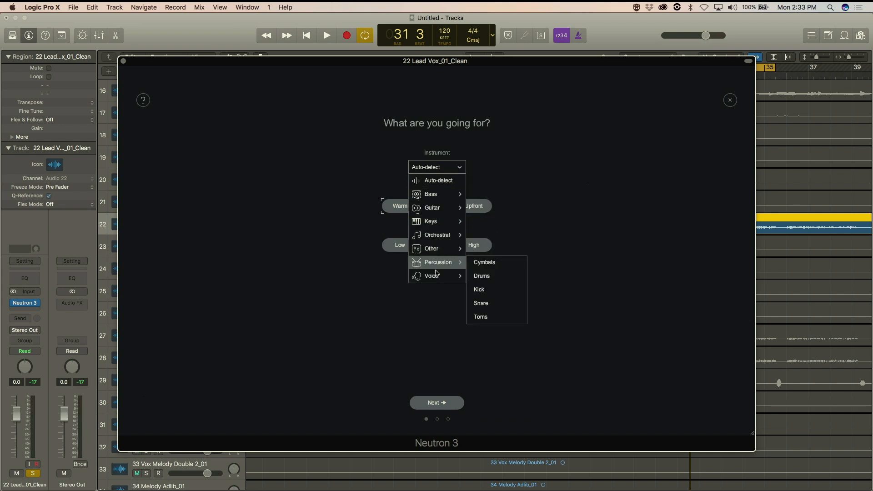
click(514, 168)
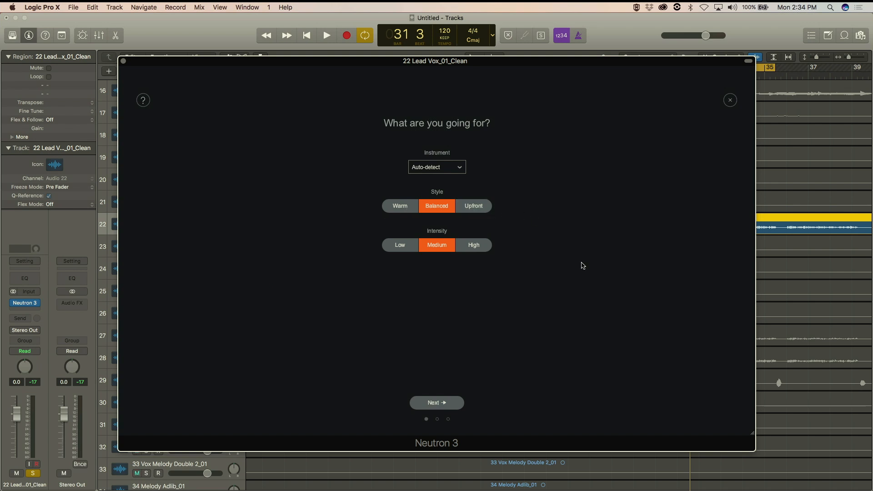
click(452, 402)
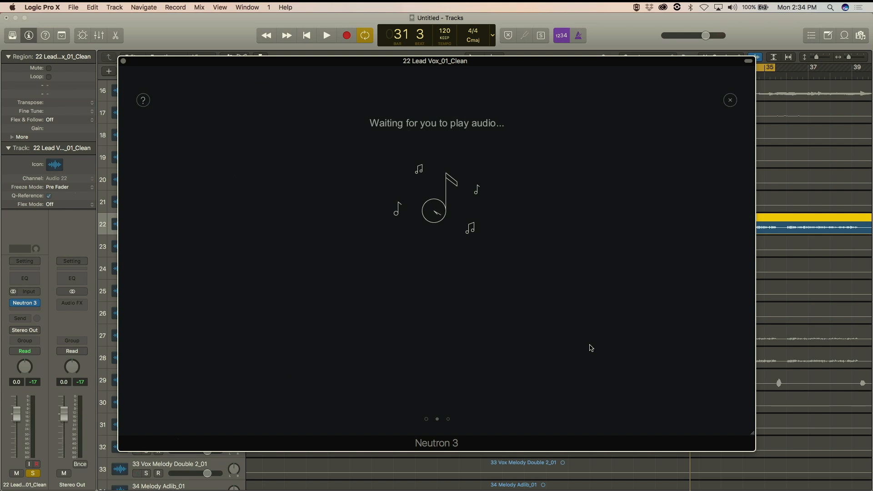
Step: Play the lead vocal for the assistant to analyze, accept the suggested signal chain, and stop playback
key(space)
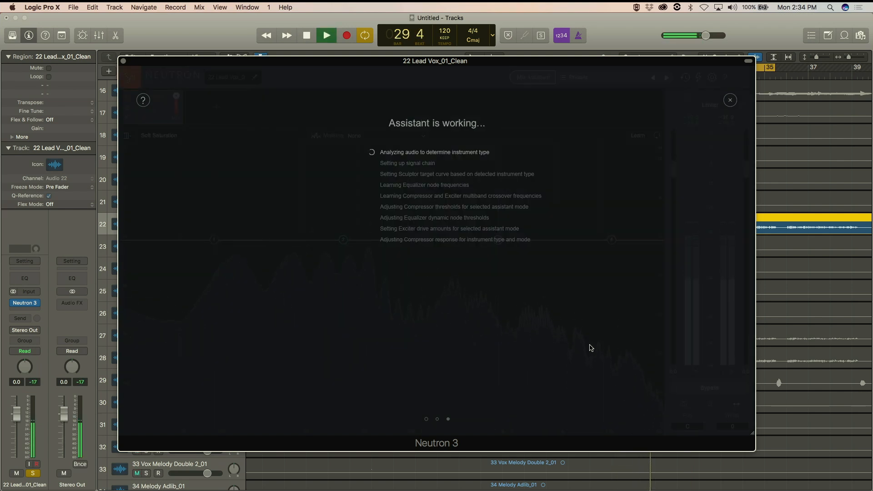
key(XF86AudioRaiseVolume)
key(XF86AudioLowerVolume)
key(XF86AudioLowerVolume)
key(XF86AudioLowerVolume)
key(XF86AudioLowerVolume)
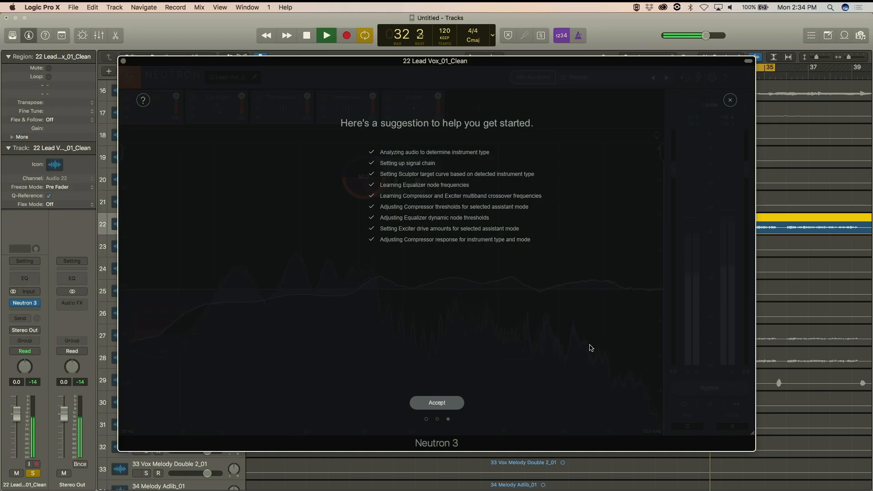
click(449, 407)
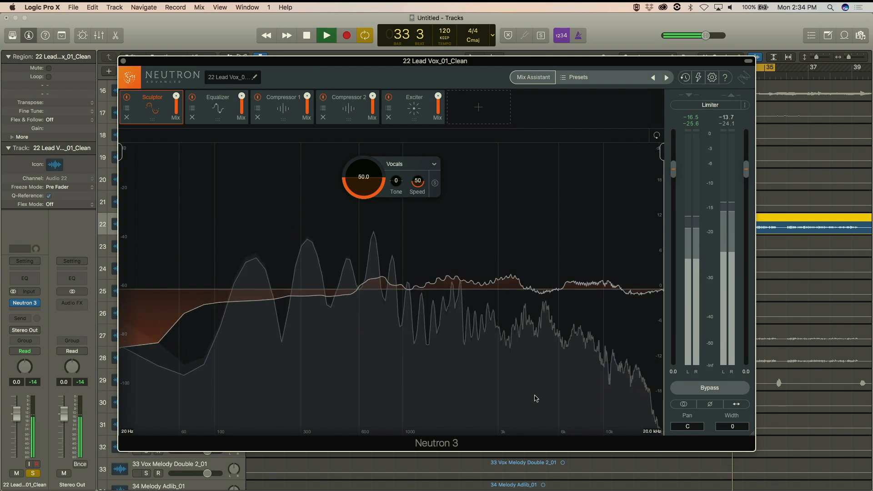
key(space)
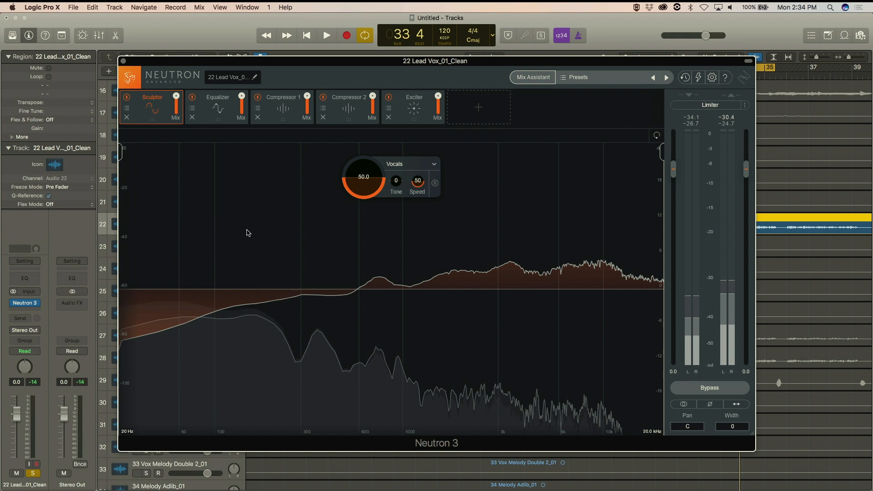
Step: Examine the suggested Equalizer, Compressor 1, Compressor 2 and Exciter settings, playing the vocal while viewing the compressors
click(221, 107)
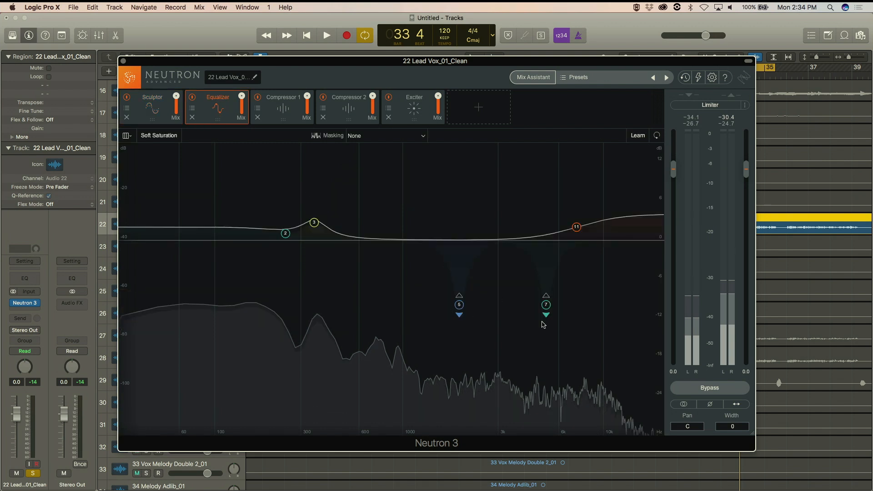
click(282, 104)
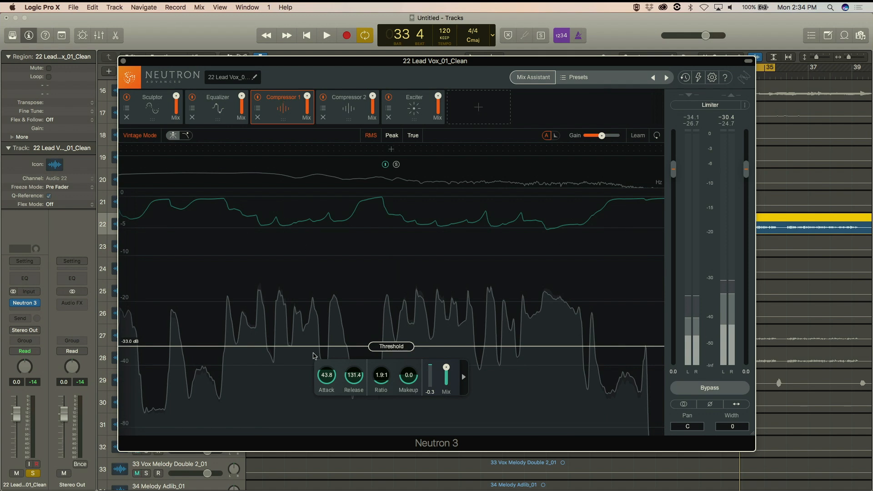
key(space)
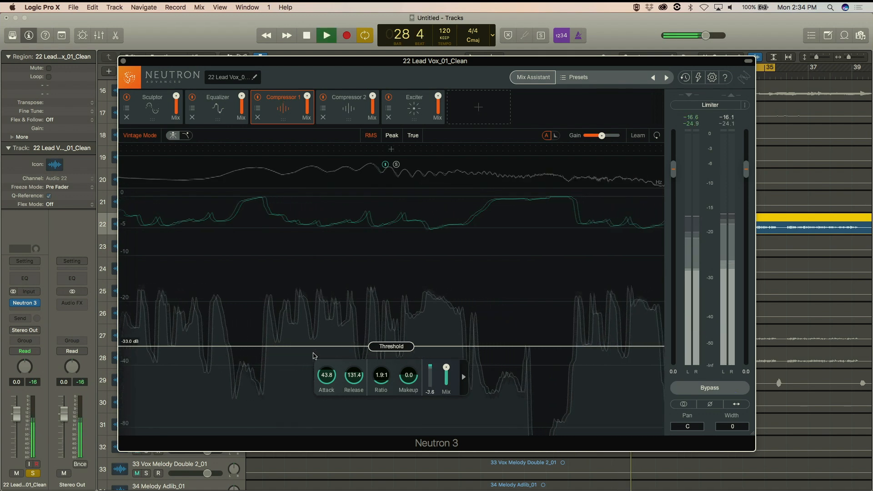
key(XF86AudioMute)
key(XF86AudioMute)
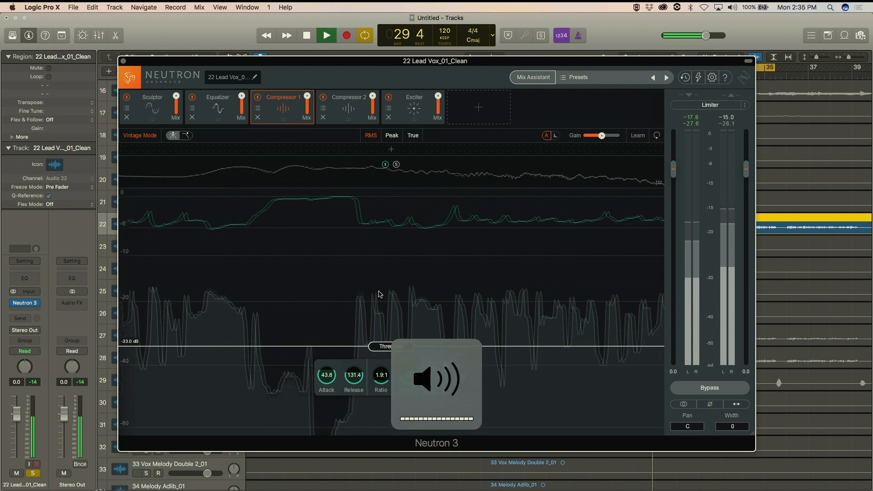
click(348, 102)
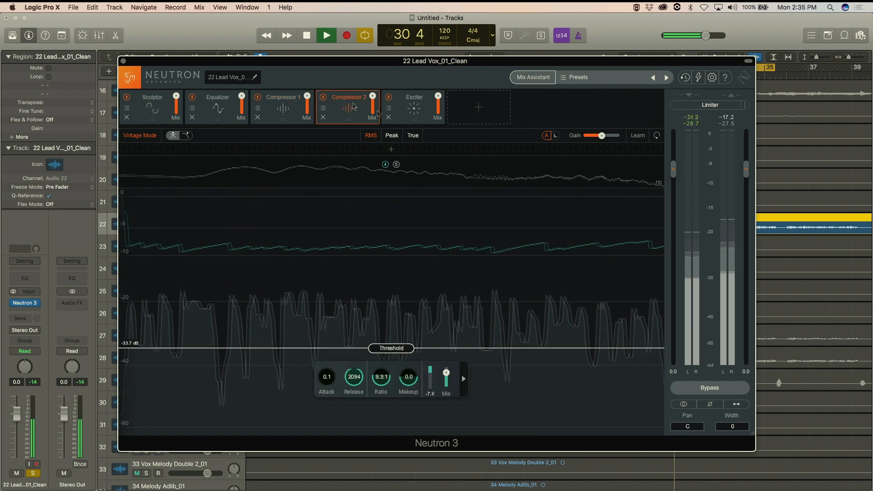
key(space)
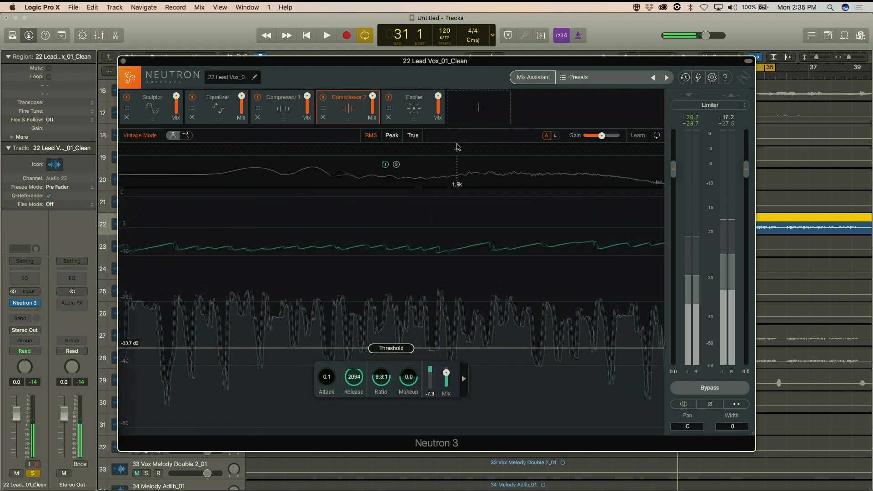
click(414, 108)
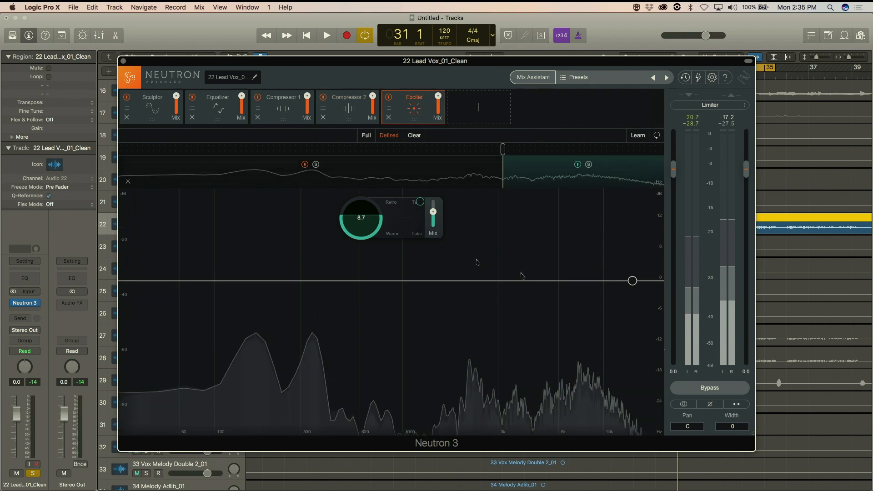
Step: Compare the lead vocal with Neutron globally bypassed and with the processing active
click(708, 389)
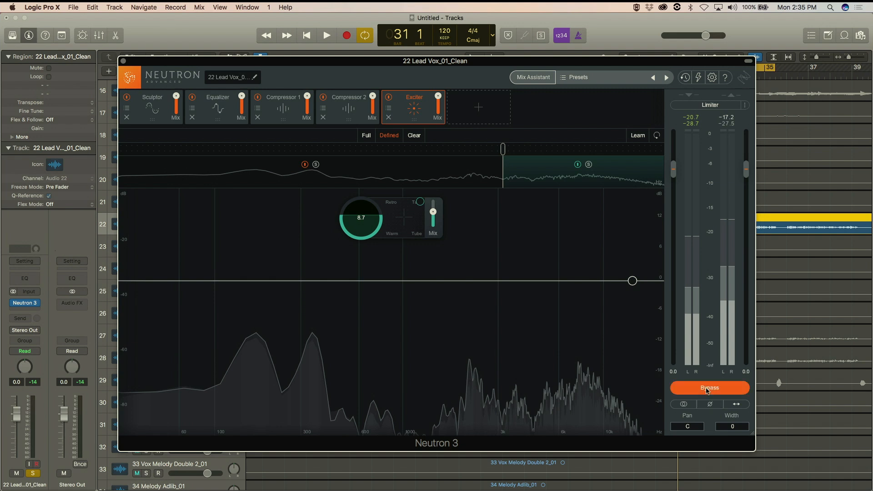
key(space)
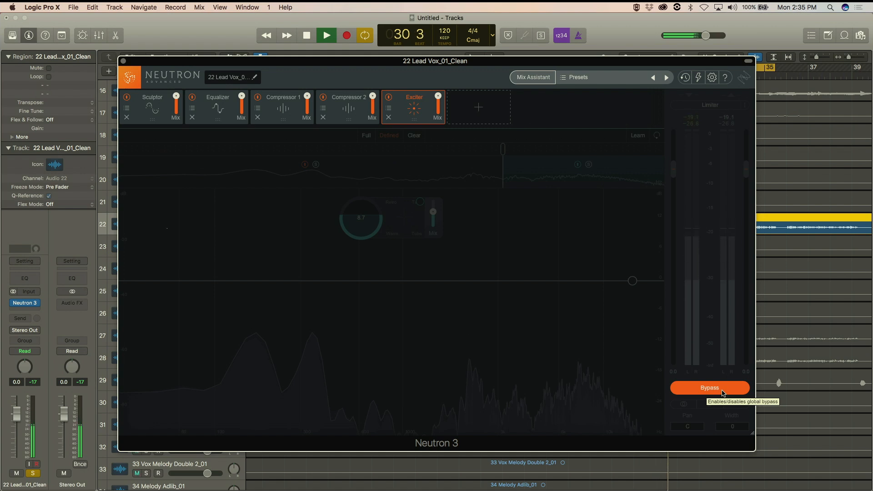
key(space)
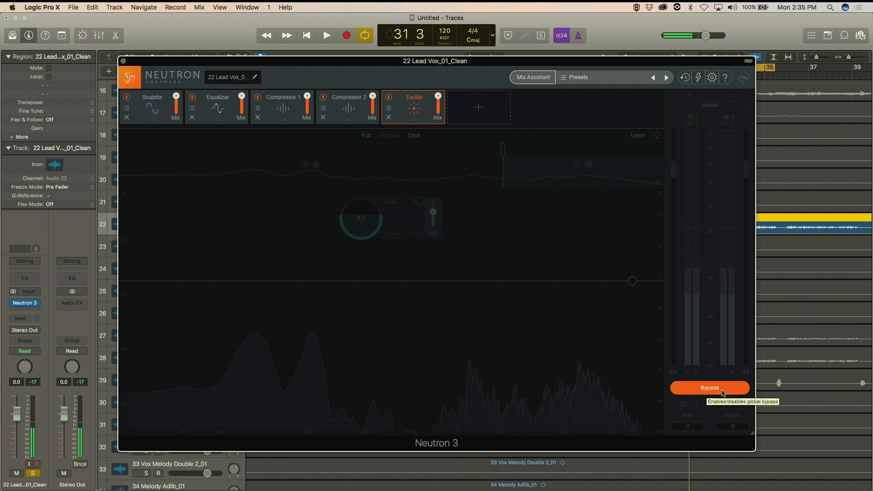
click(723, 391)
key(space)
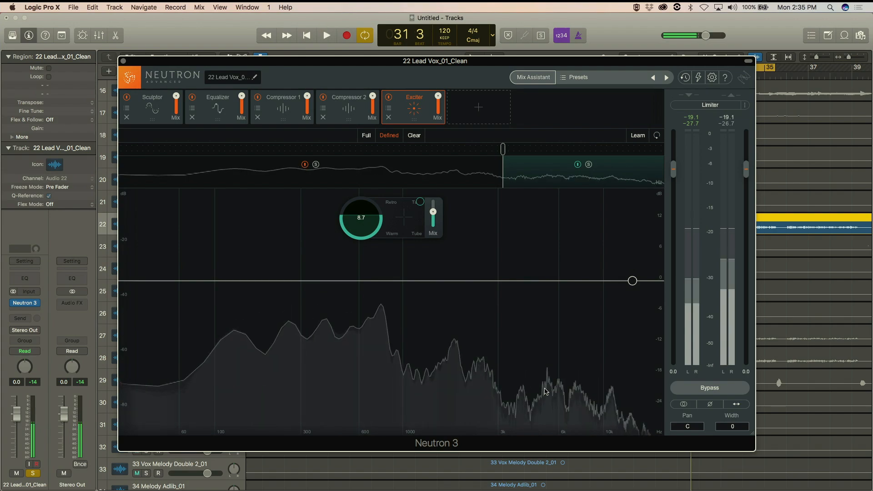
key(space)
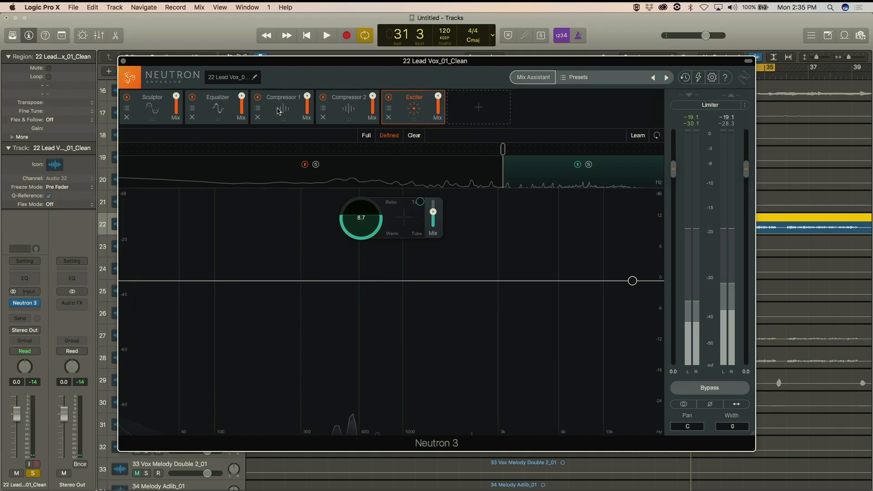
Step: Split Compressor 1 into three frequency bands by adding one low and one high crossover point
click(280, 120)
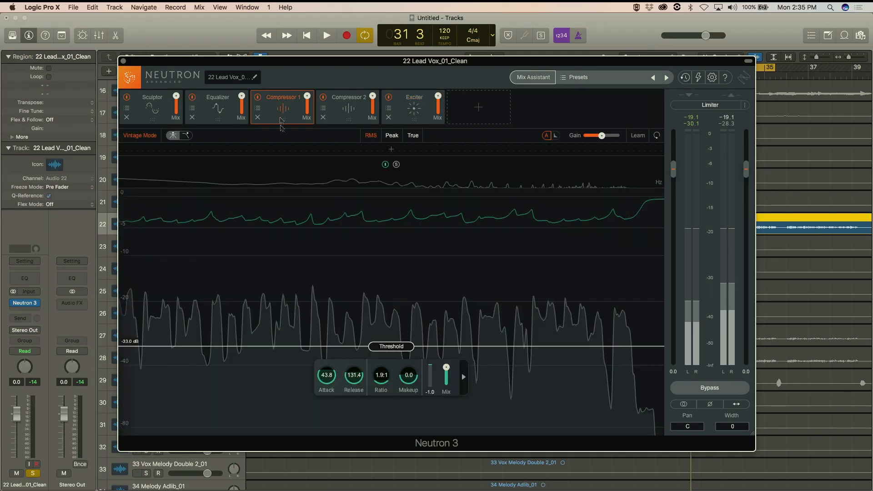
click(235, 148)
click(570, 149)
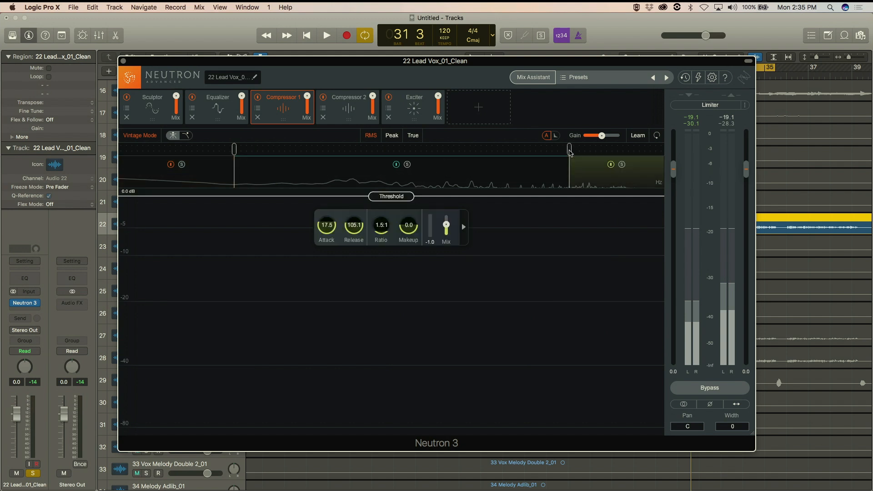
Step: Add a low and a higher crossover point to Compressor 2, and one more low crossover to the Exciter
click(350, 106)
click(304, 148)
click(474, 149)
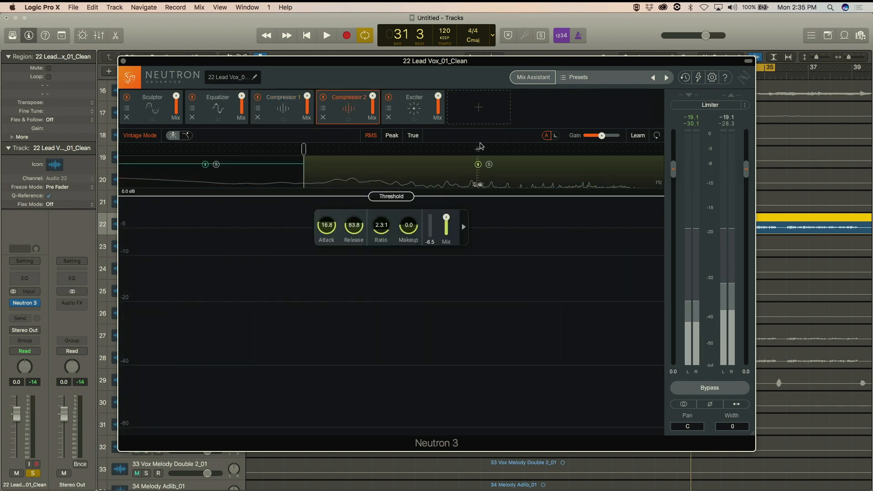
click(413, 113)
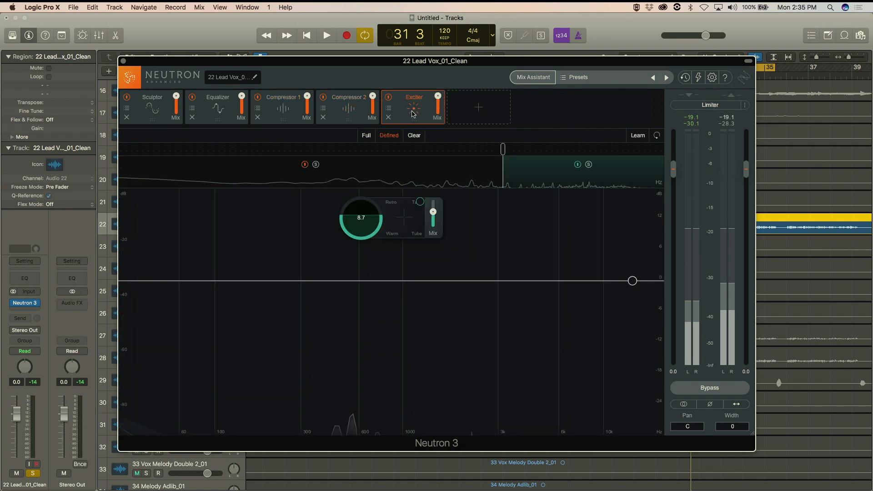
click(277, 149)
Step: Set Sculptor to the Vocal target with an amount of 62.8 and Tone of 16 while playing the lead vocal, and stop playback
click(148, 107)
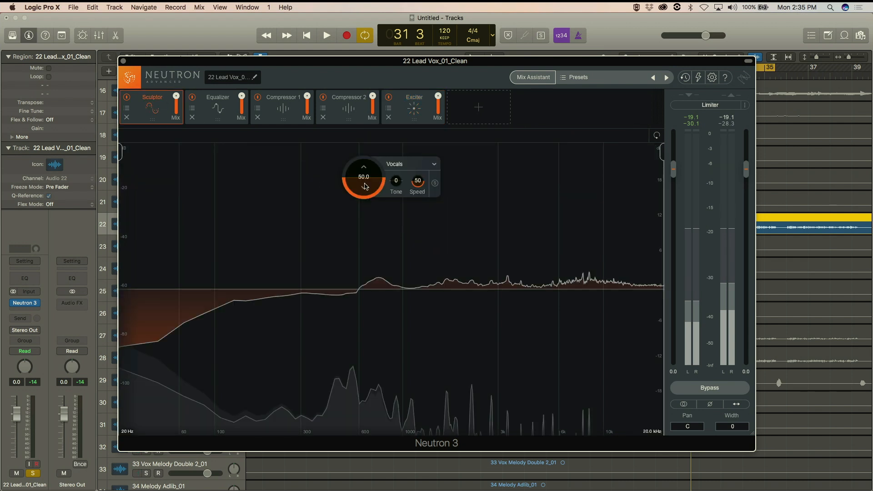
key(space)
mouse_move(365, 186)
mouse_down()
mouse_move(366, 164)
mouse_move(395, 163)
mouse_move(364, 194)
mouse_move(396, 187)
mouse_up()
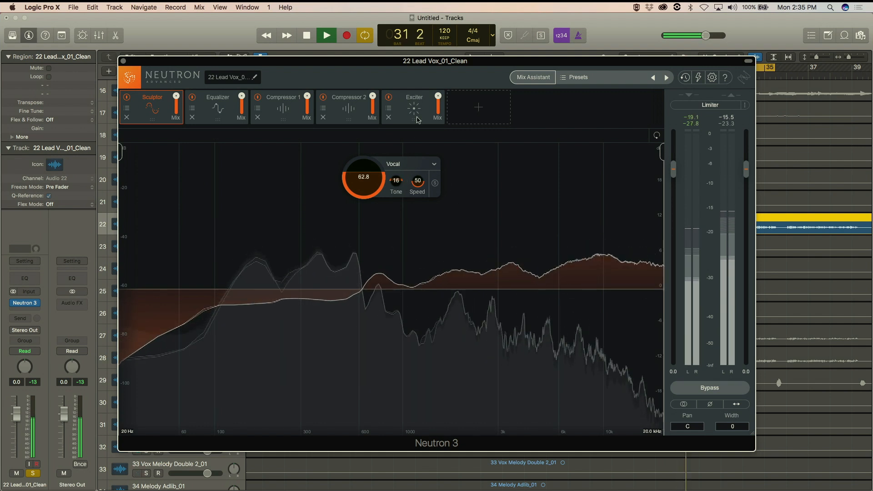
key(space)
Step: Add a Transient Shaper module to the end of the lead vocal's signal chain
click(475, 120)
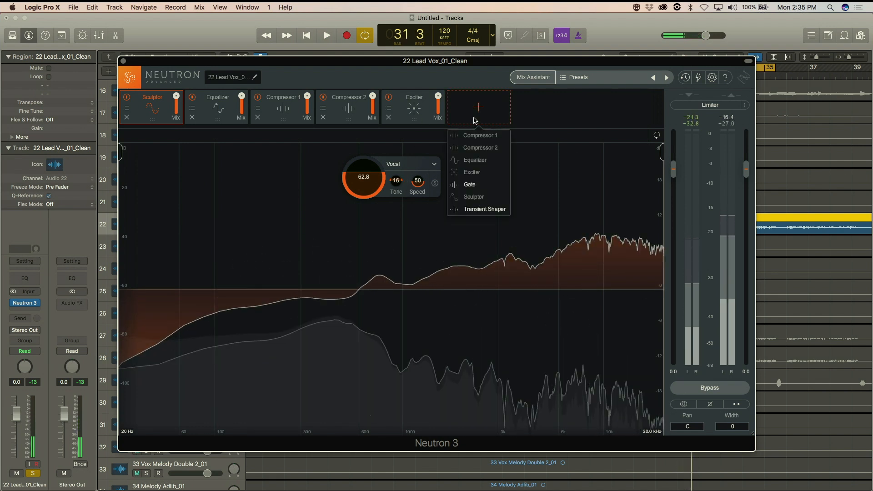
click(481, 210)
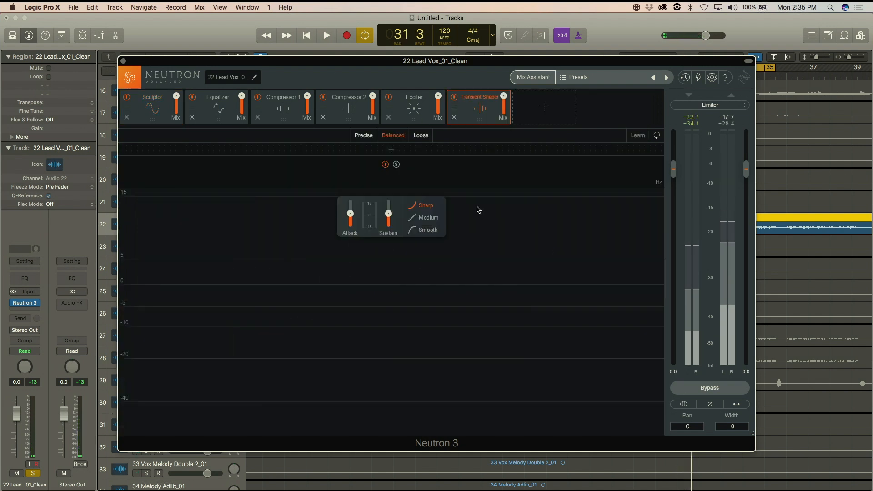